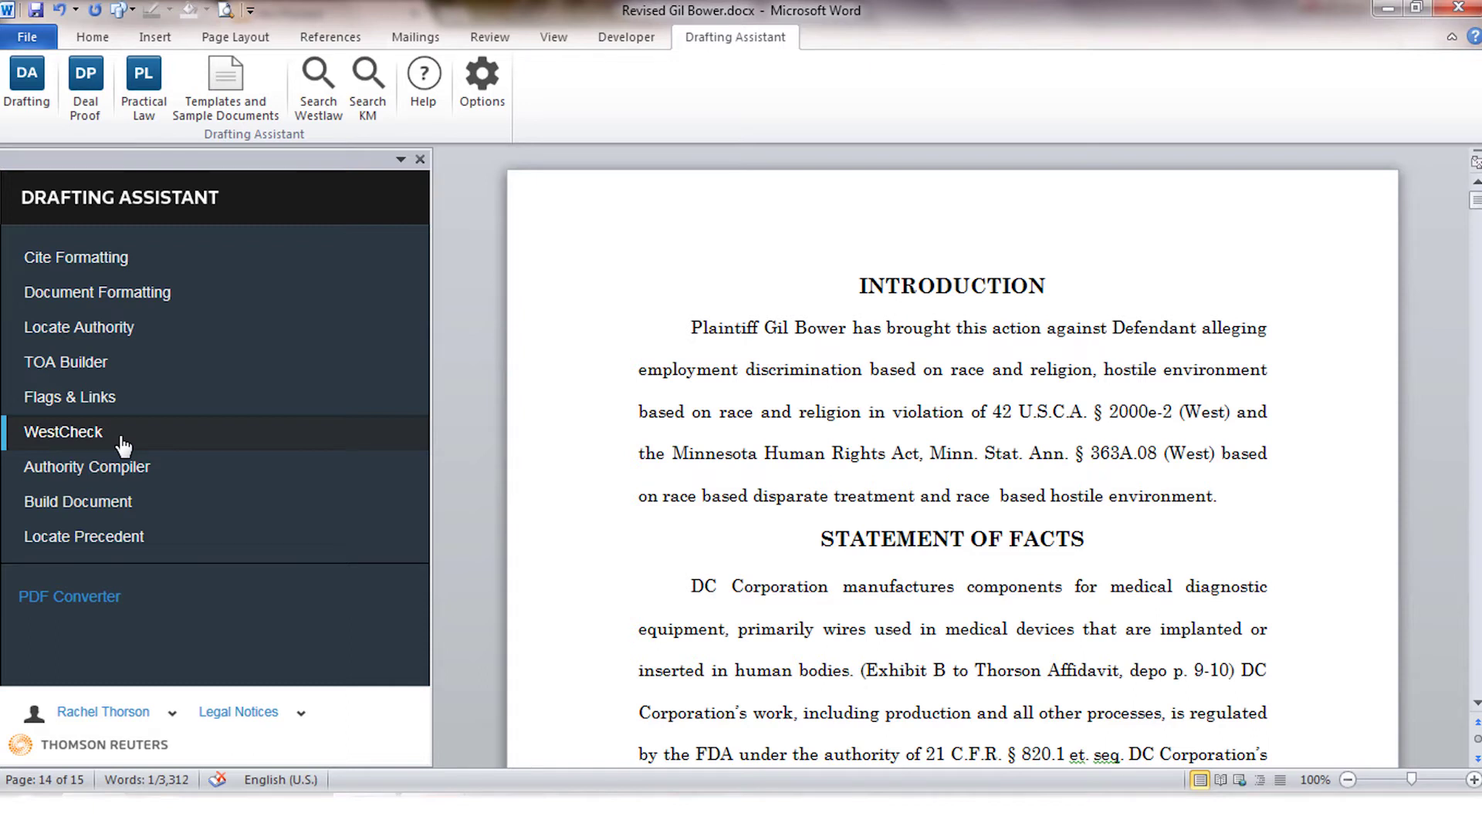
# - Open the WestCheck citation-checking tool from the Drafting Assistant pane
pyautogui.click(123, 445)
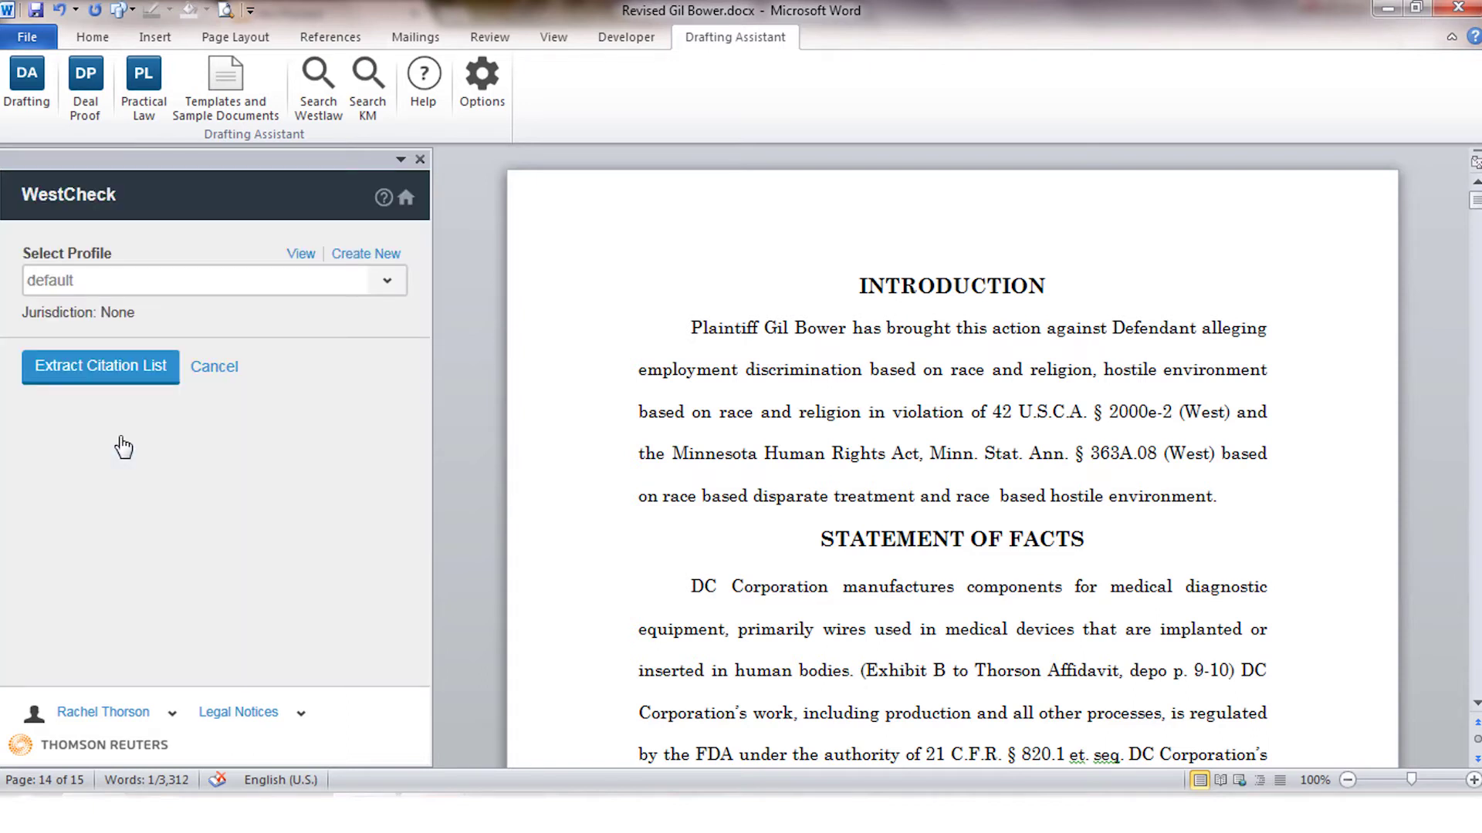
# - Start a new WestCheck profile and look over its jurisdiction and category settings
pyautogui.click(369, 254)
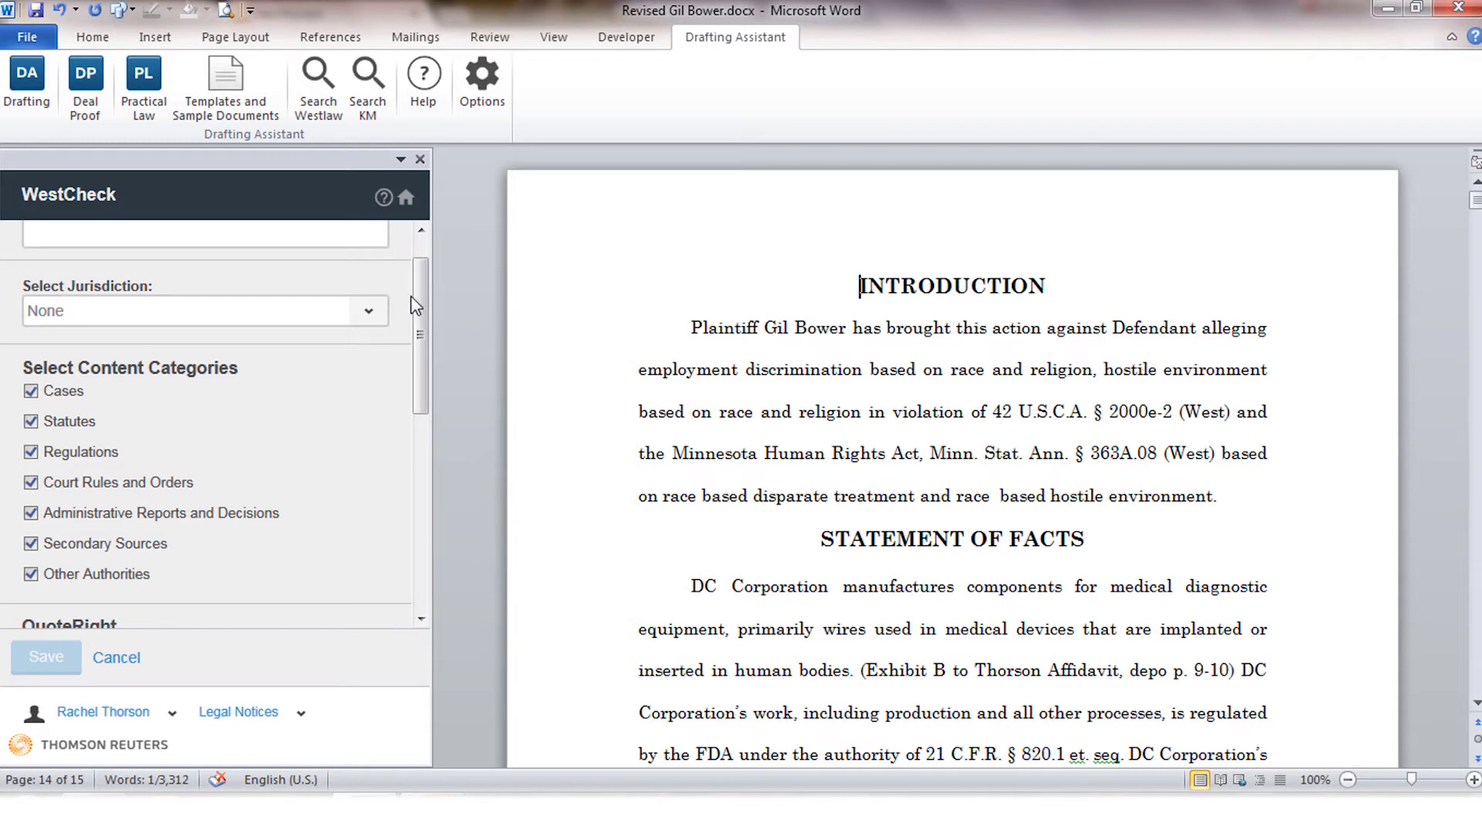
pyautogui.moveTo(415, 297); pyautogui.dragTo(418, 360)
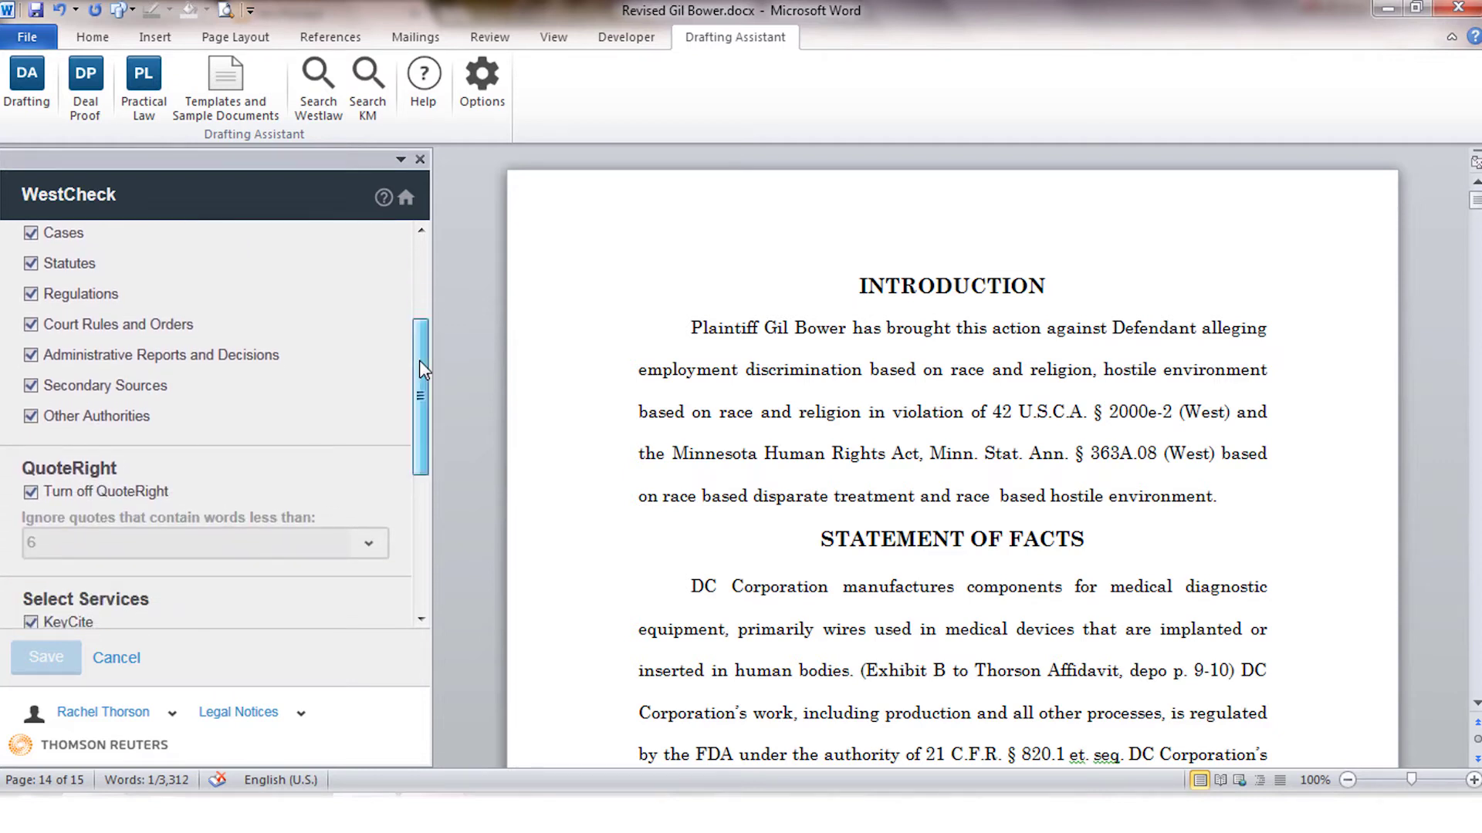
pyautogui.moveTo(419, 359); pyautogui.dragTo(428, 277)
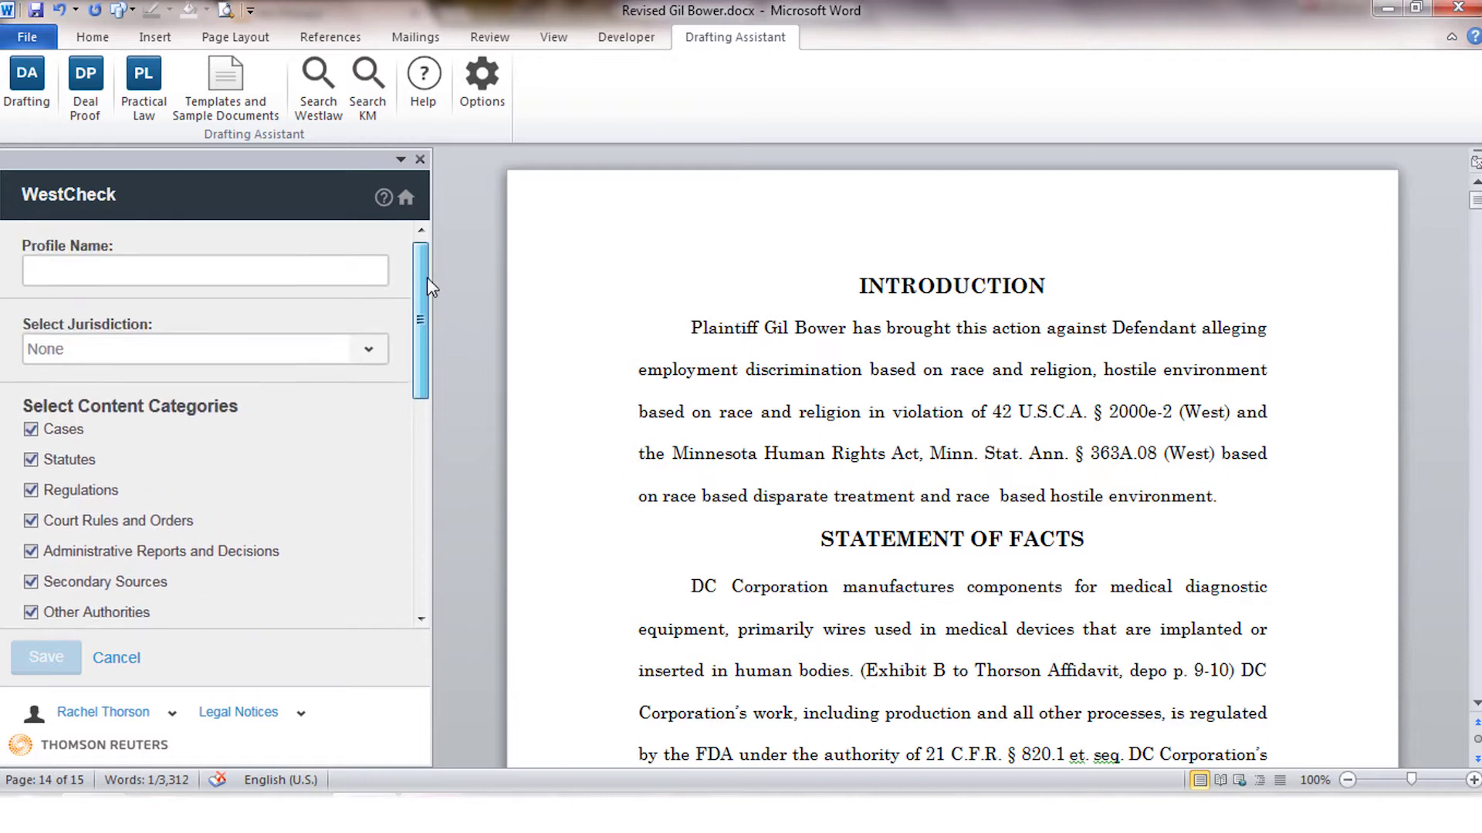
# - Enter a name for the new WestCheck profile
pyautogui.click(296, 273)
pyautogui.write('rachel')
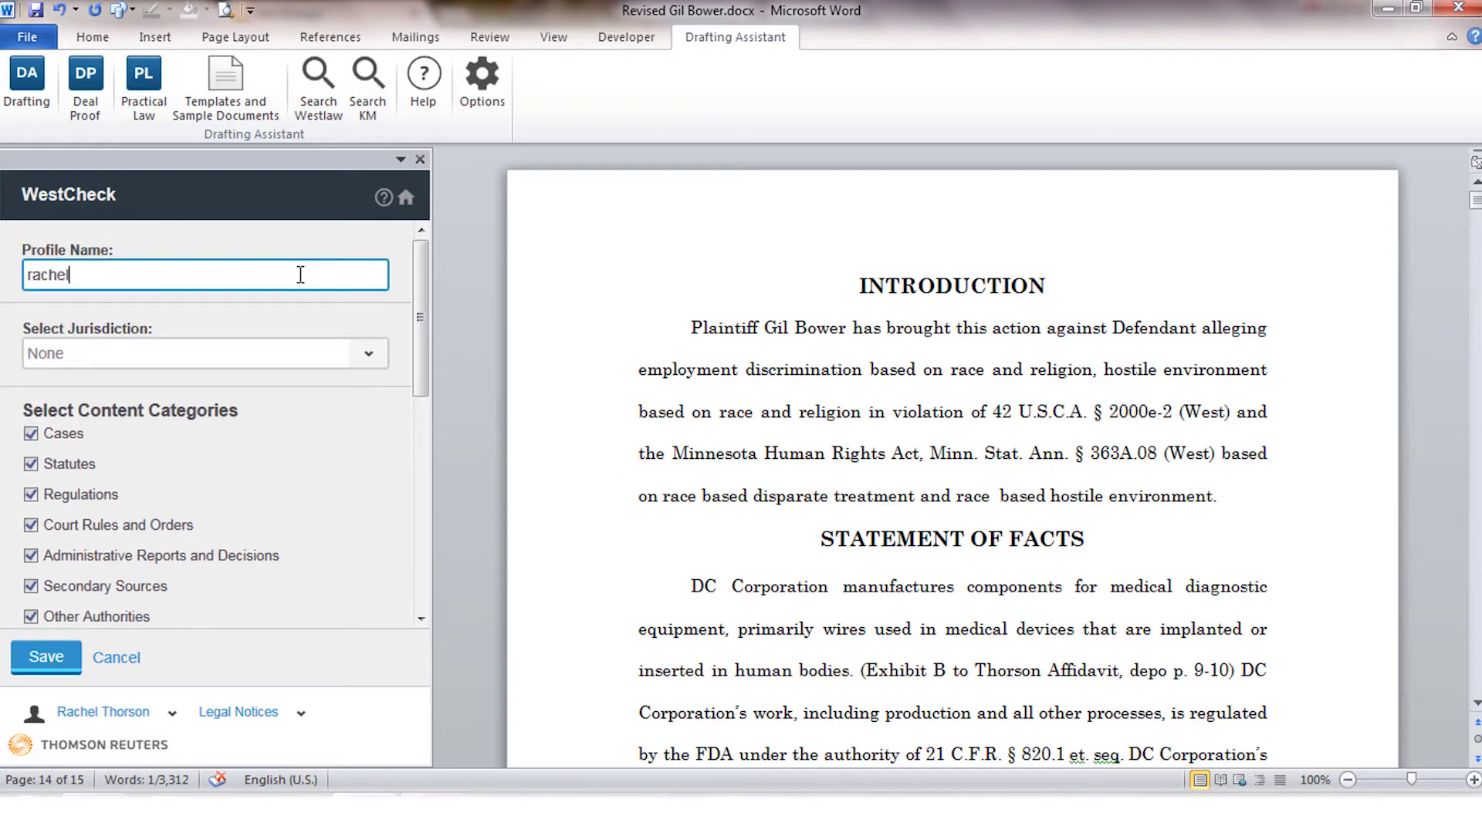
pyautogui.click(423, 328)
pyautogui.moveTo(423, 328); pyautogui.dragTo(426, 370)
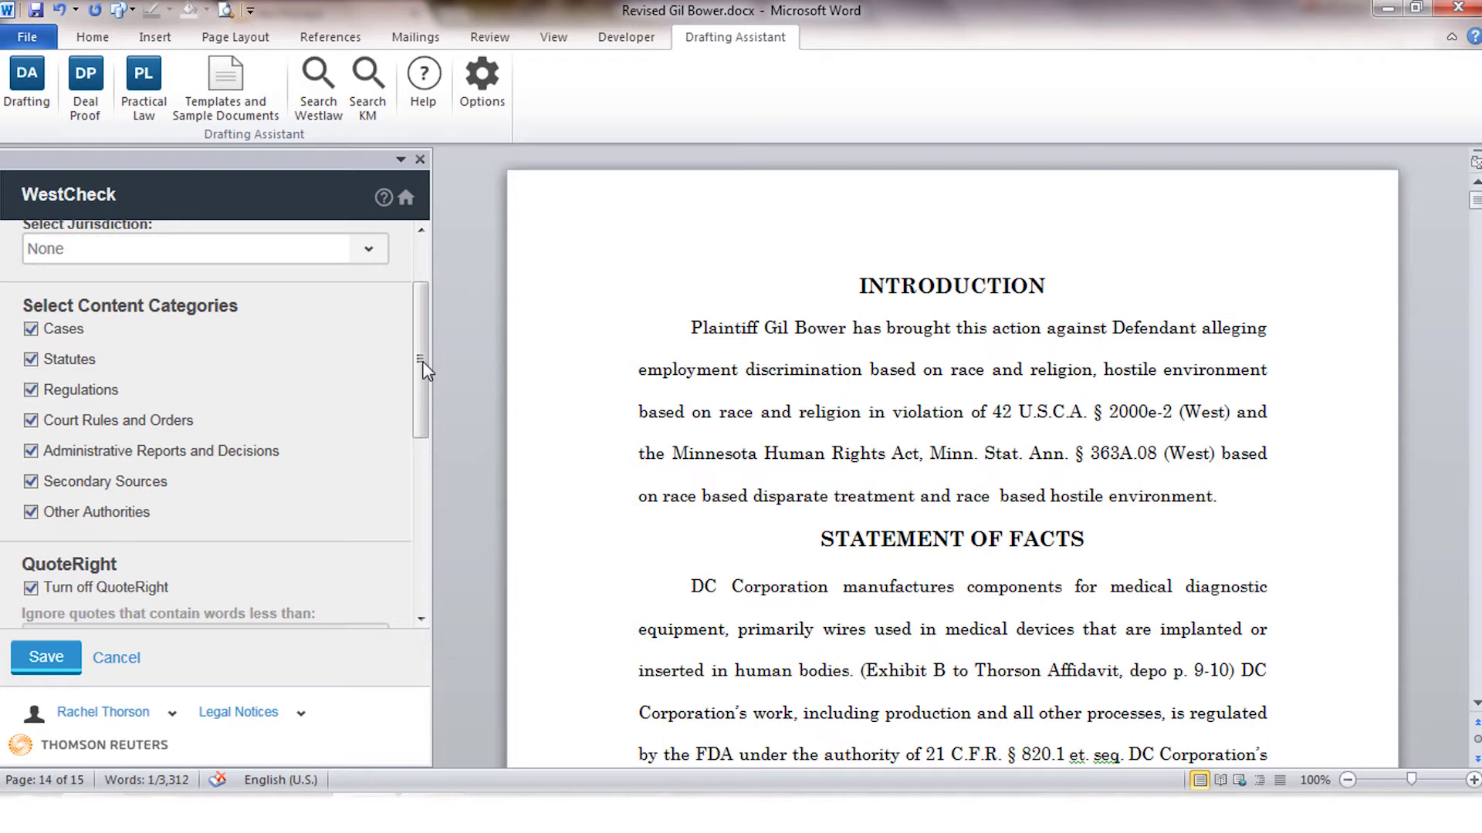
# - Uncheck, then recheck, the Statutes, Regulations and Court Rules and Orders categories
pyautogui.click(31, 359)
pyautogui.click(32, 392)
pyautogui.click(31, 421)
pyautogui.click(30, 421)
pyautogui.click(31, 390)
pyautogui.click(31, 360)
# - Add the Full Text, QuoteRight and Cited Decisions services to the profile
pyautogui.scroll(-3, 31, 369)
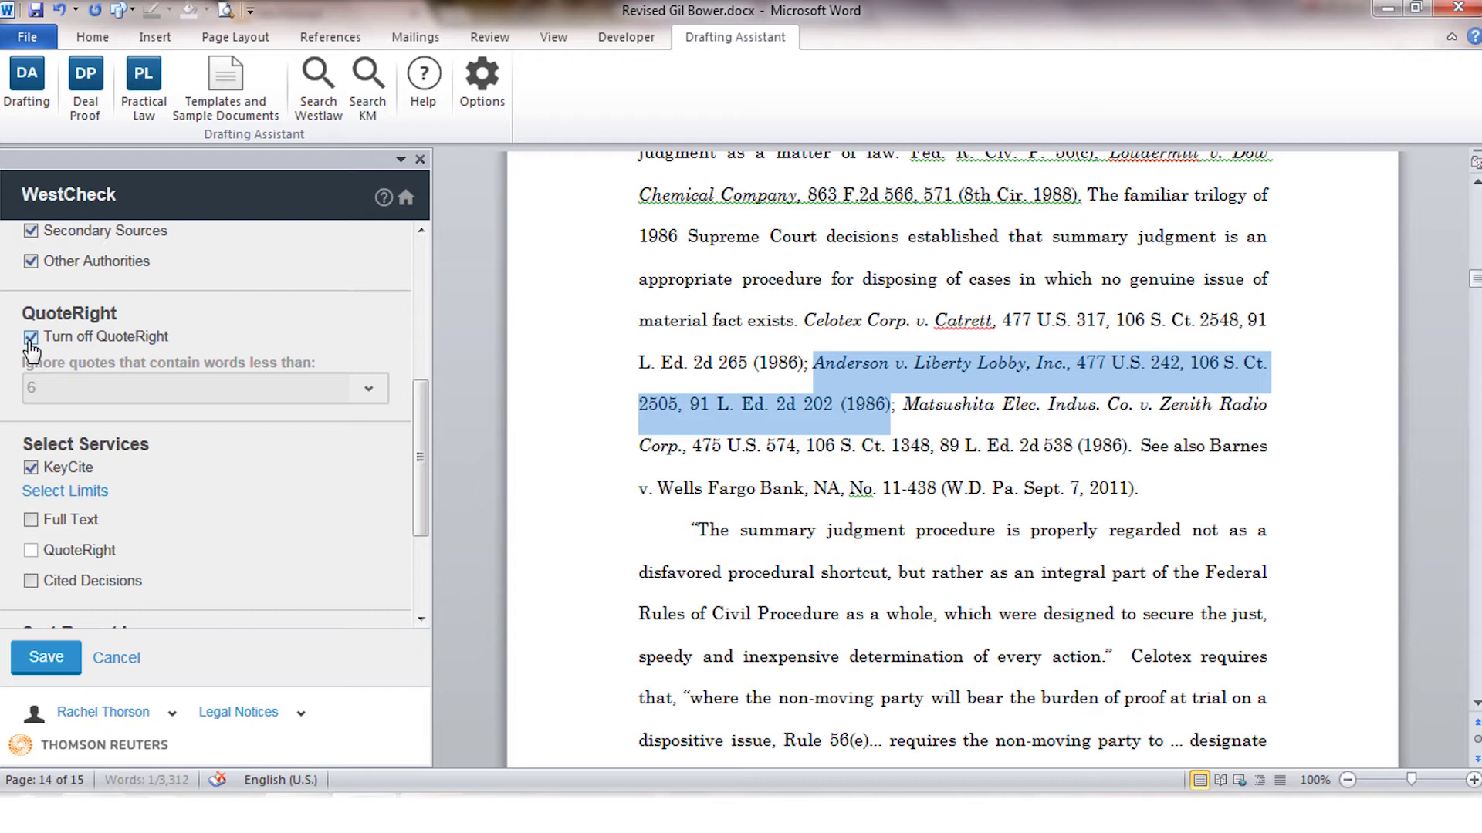
pyautogui.click(84, 522)
pyautogui.click(81, 551)
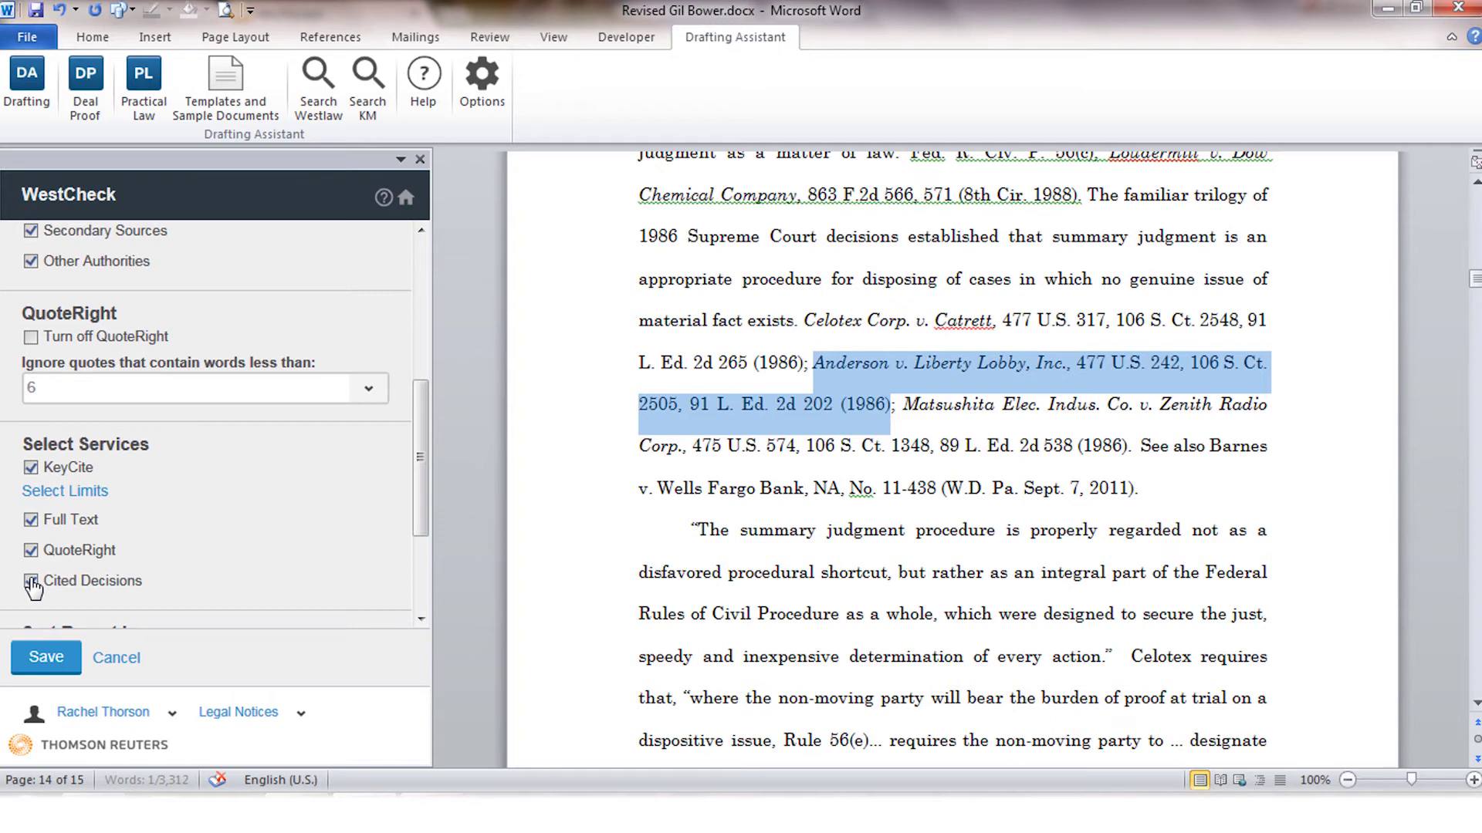
pyautogui.click(31, 581)
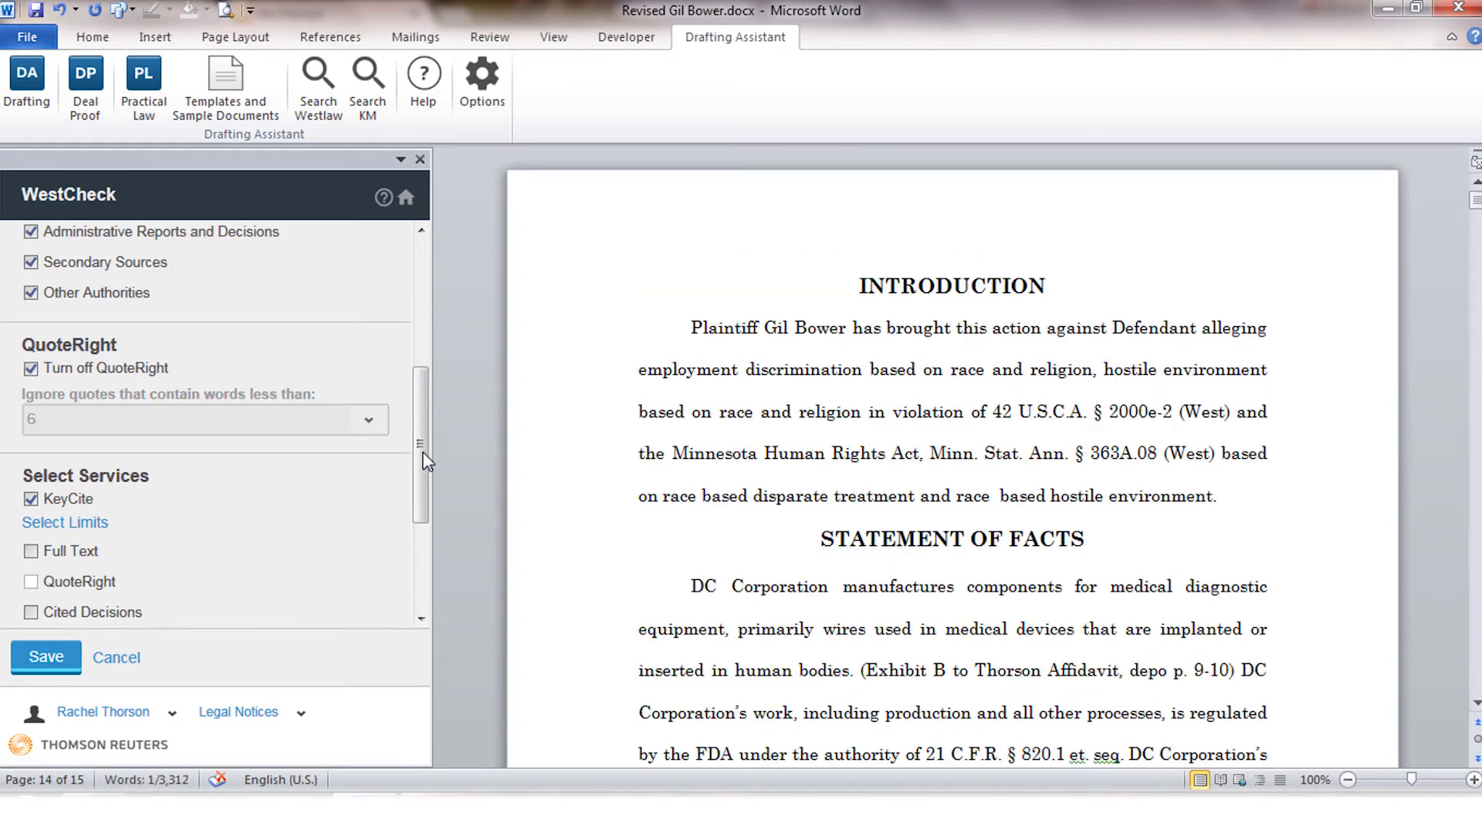
# - Save the profile with the report sorted by Citation, extracting the brief's citations
pyautogui.moveTo(426, 457); pyautogui.dragTo(427, 543)
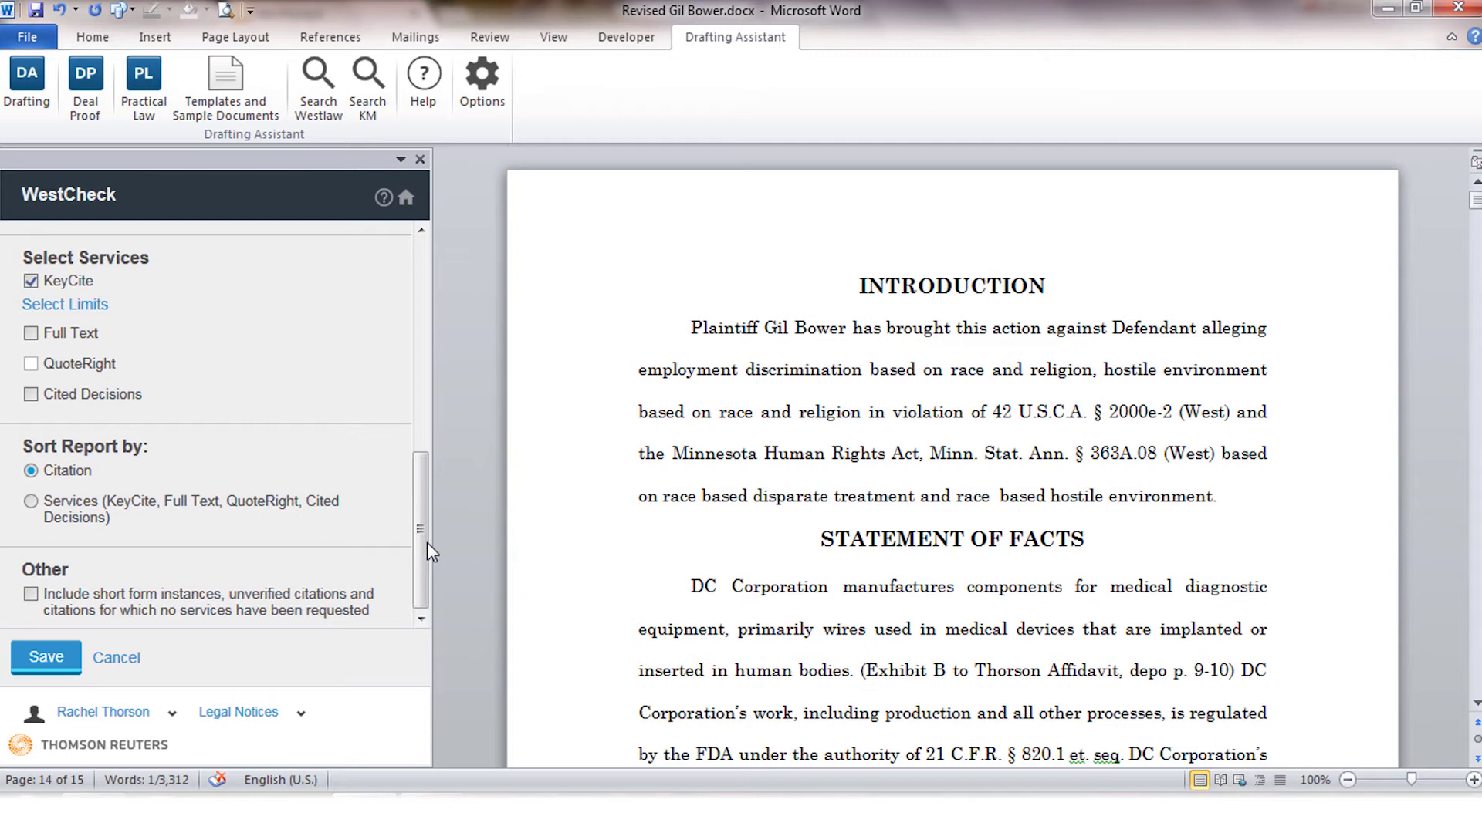
pyautogui.press('Return')
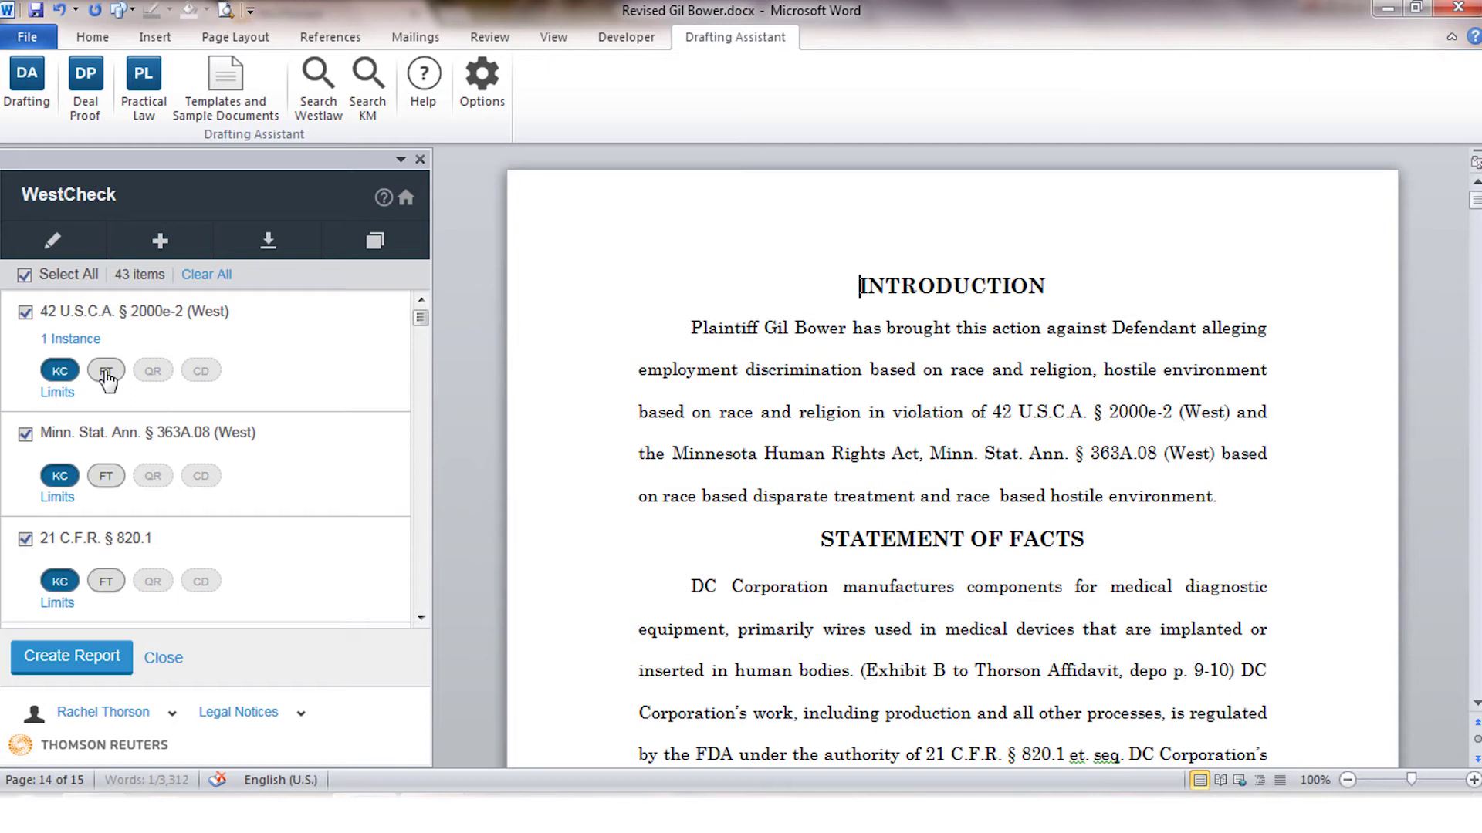
# - Request full text for the Celotex Corp. v. Catrett and Anderson v. Liberty Lobby citations
pyautogui.moveTo(420, 317); pyautogui.dragTo(426, 351)
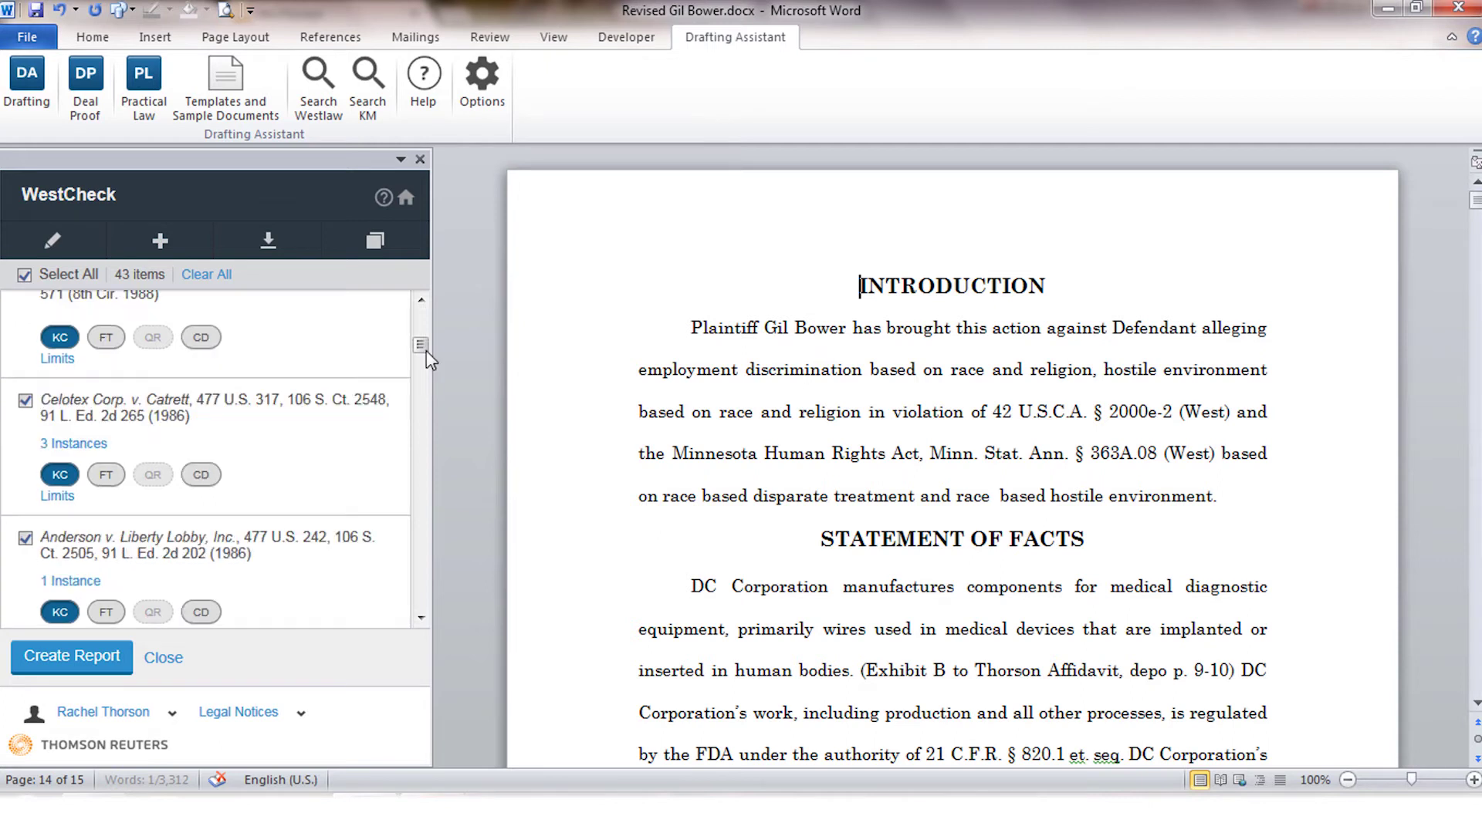
pyautogui.click(108, 476)
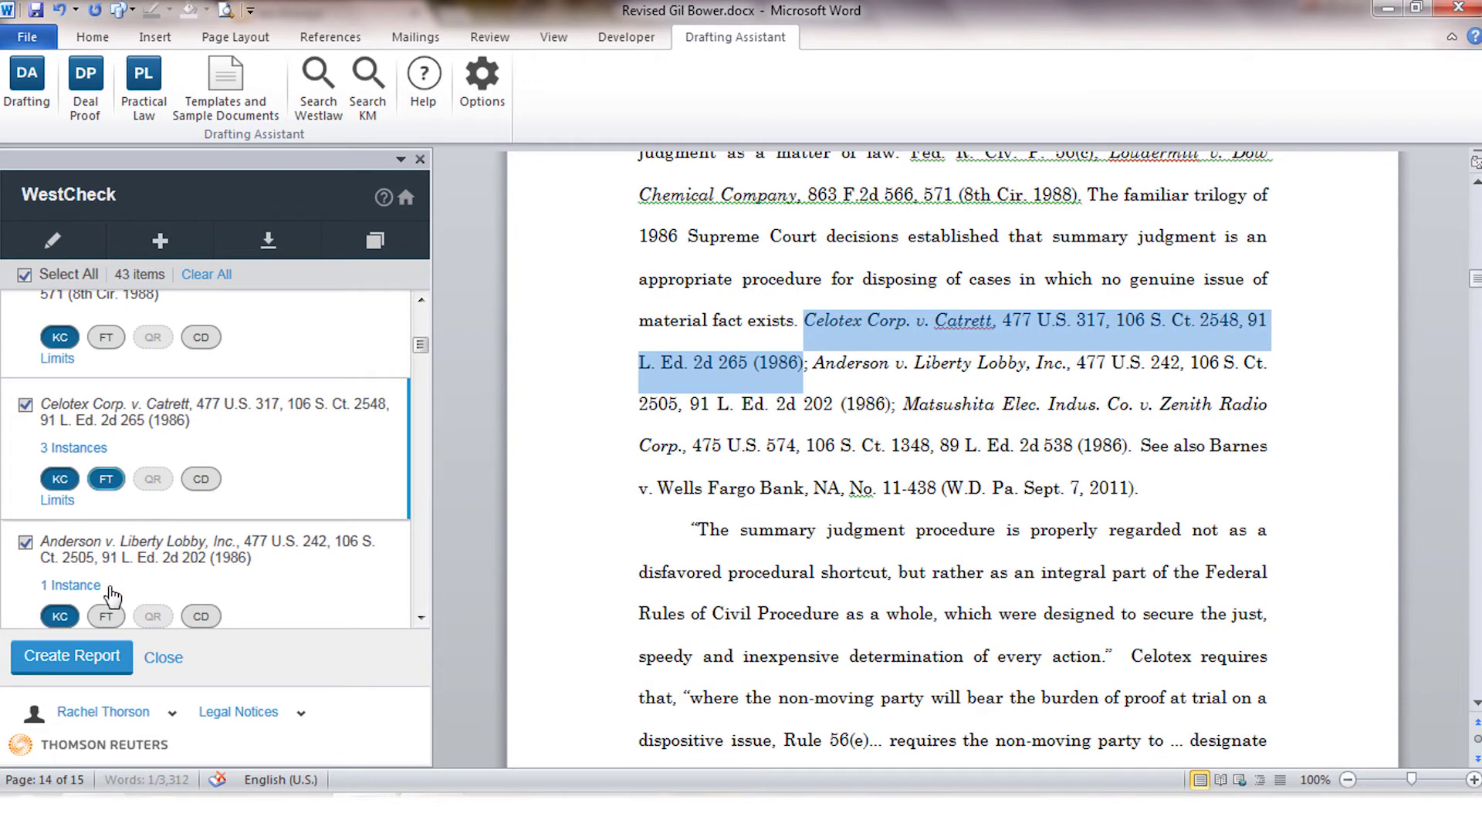
pyautogui.click(108, 617)
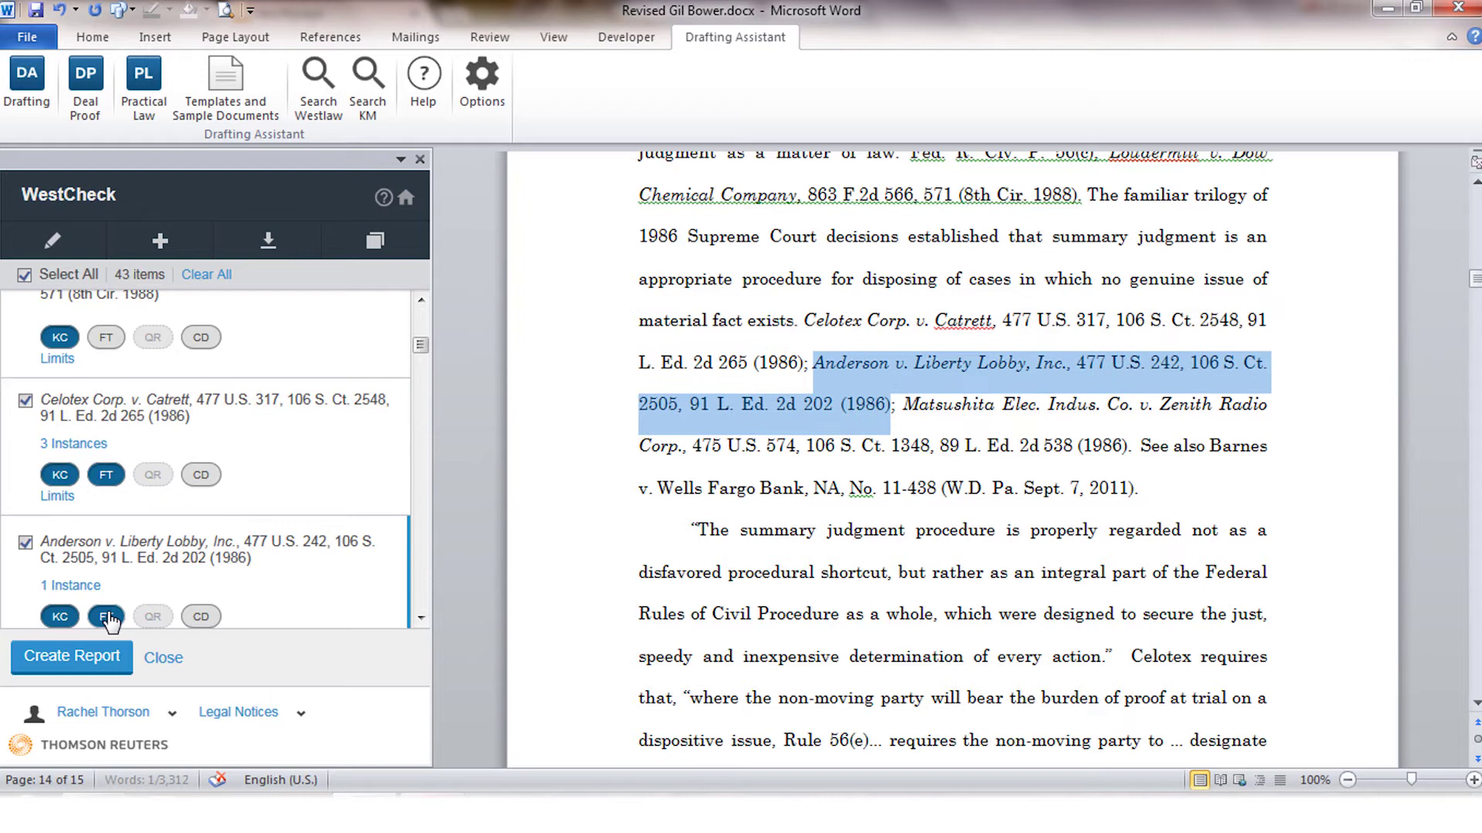
pyautogui.click(421, 619)
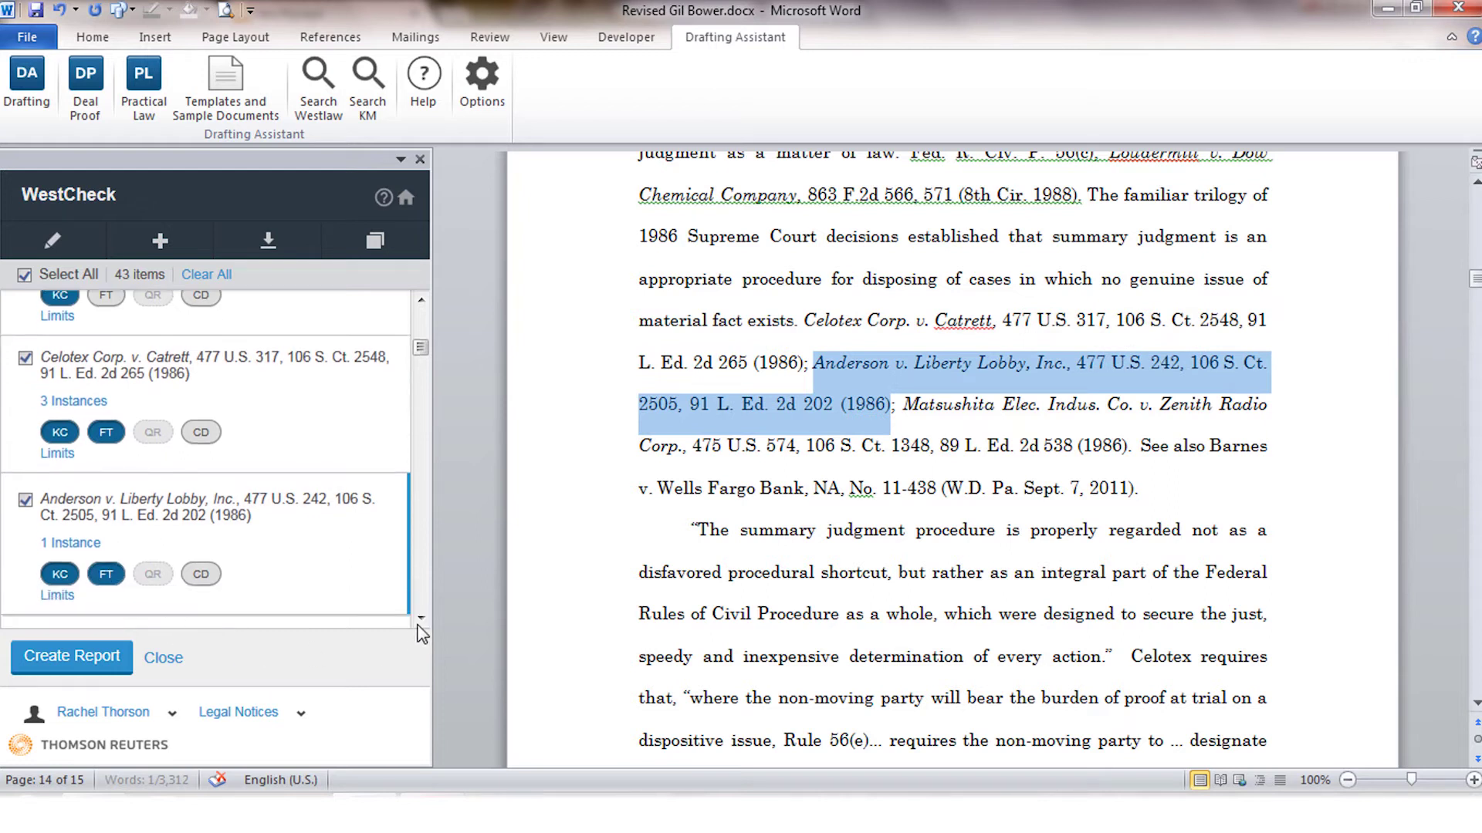
pyautogui.click(55, 244)
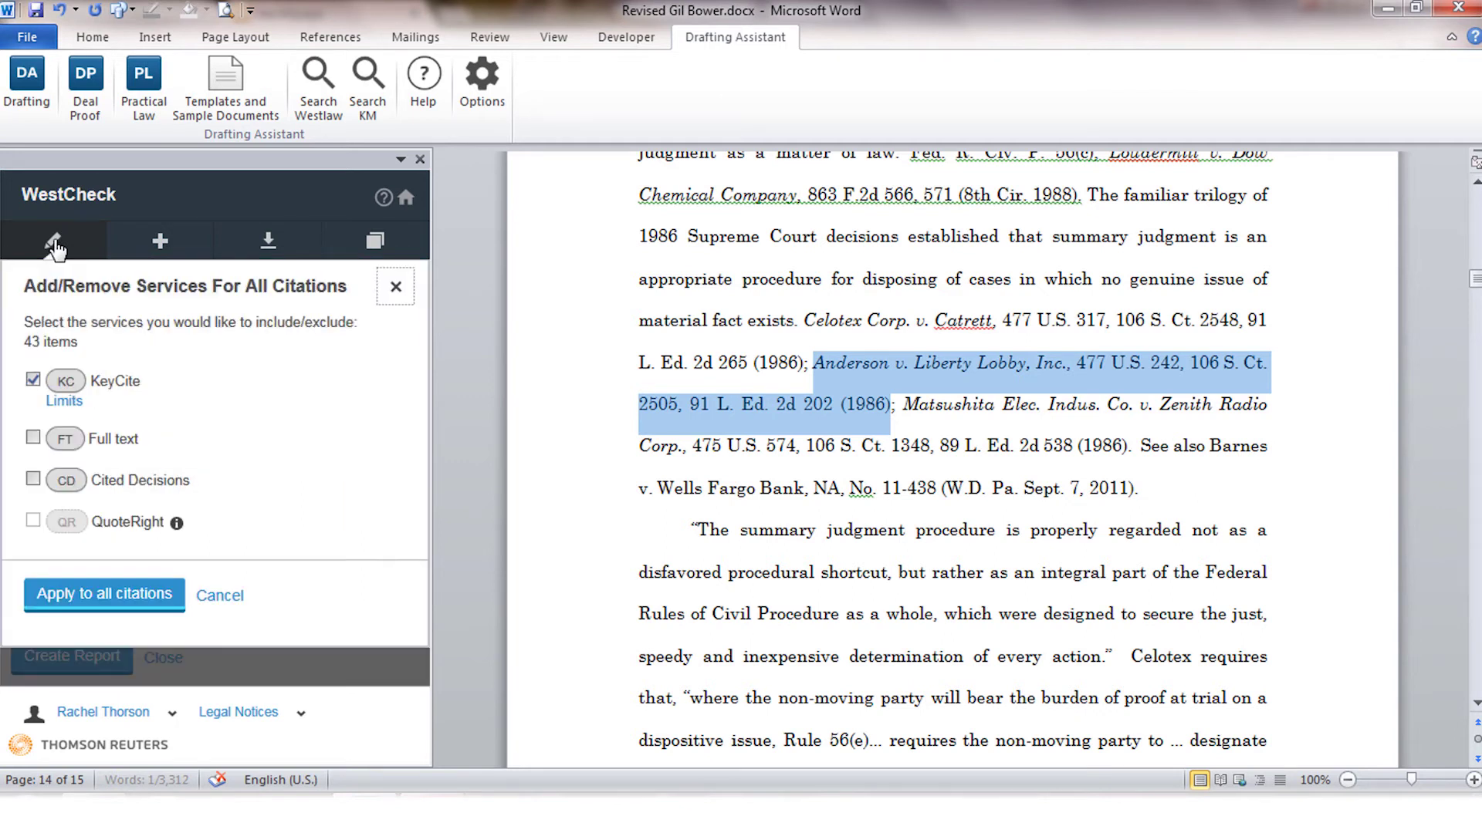
# - Apply the Full Text service to all 43 citations
pyautogui.click(32, 440)
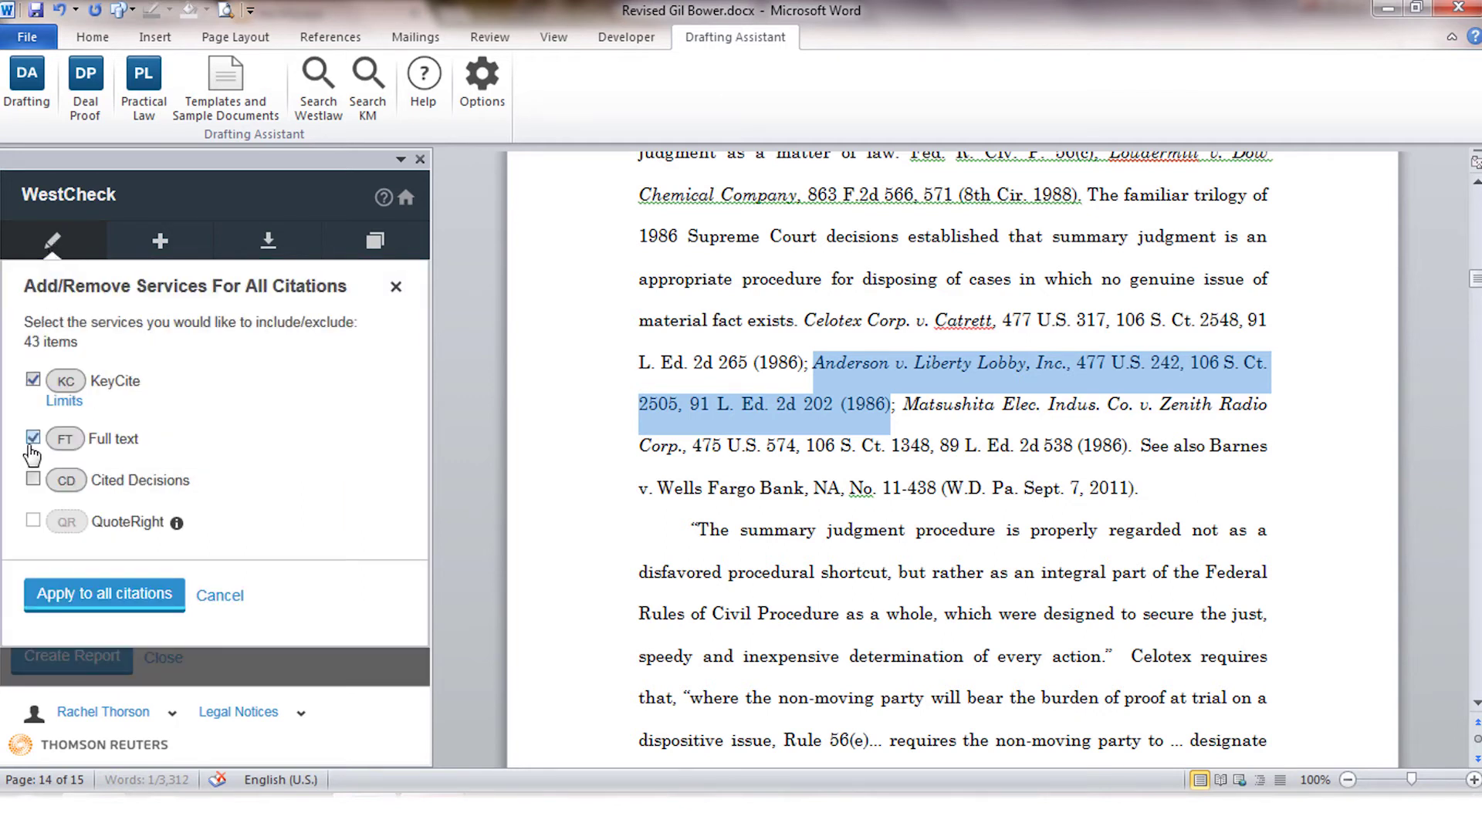
pyautogui.click(78, 599)
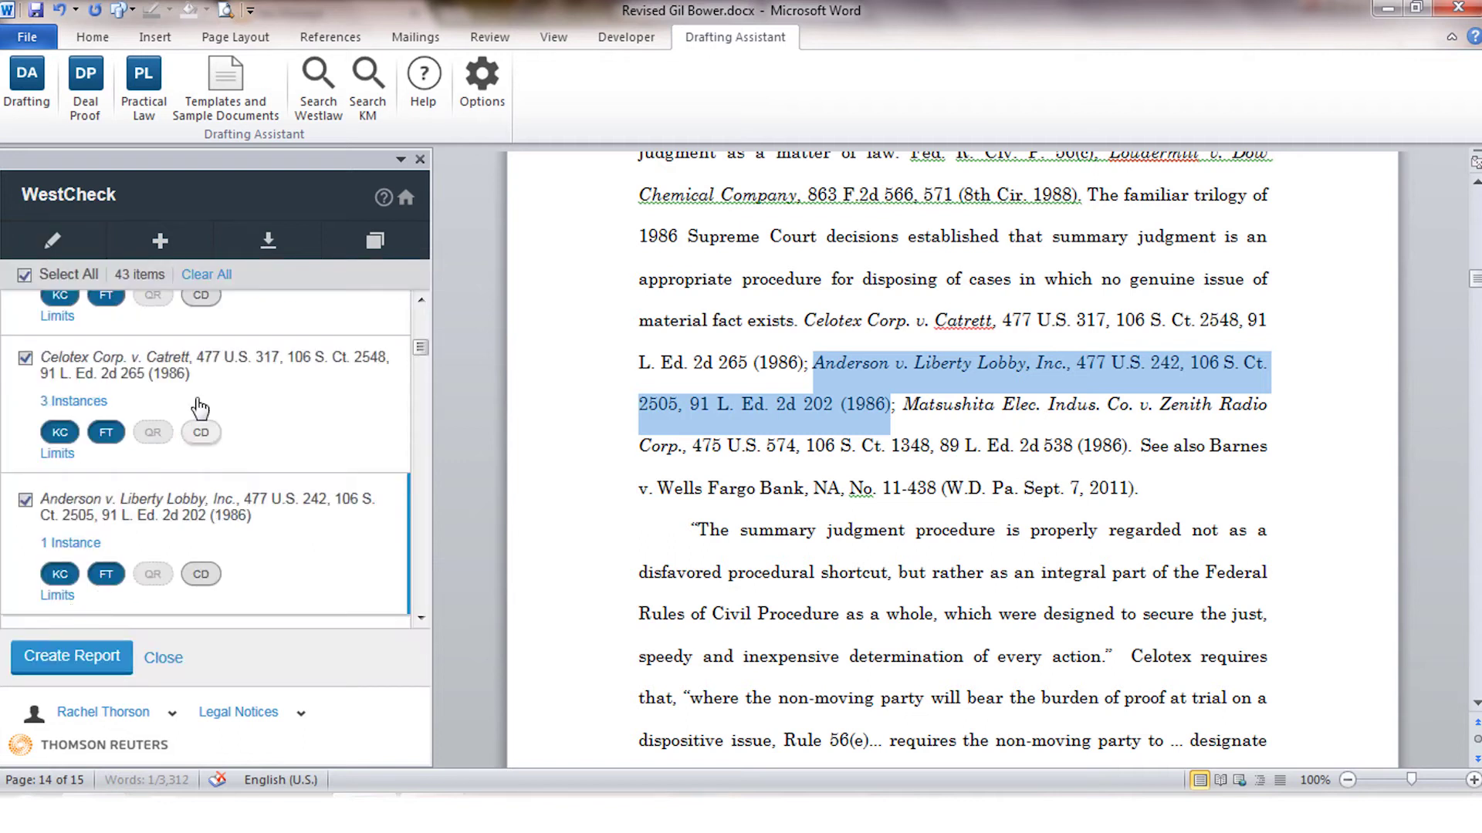
pyautogui.click(160, 243)
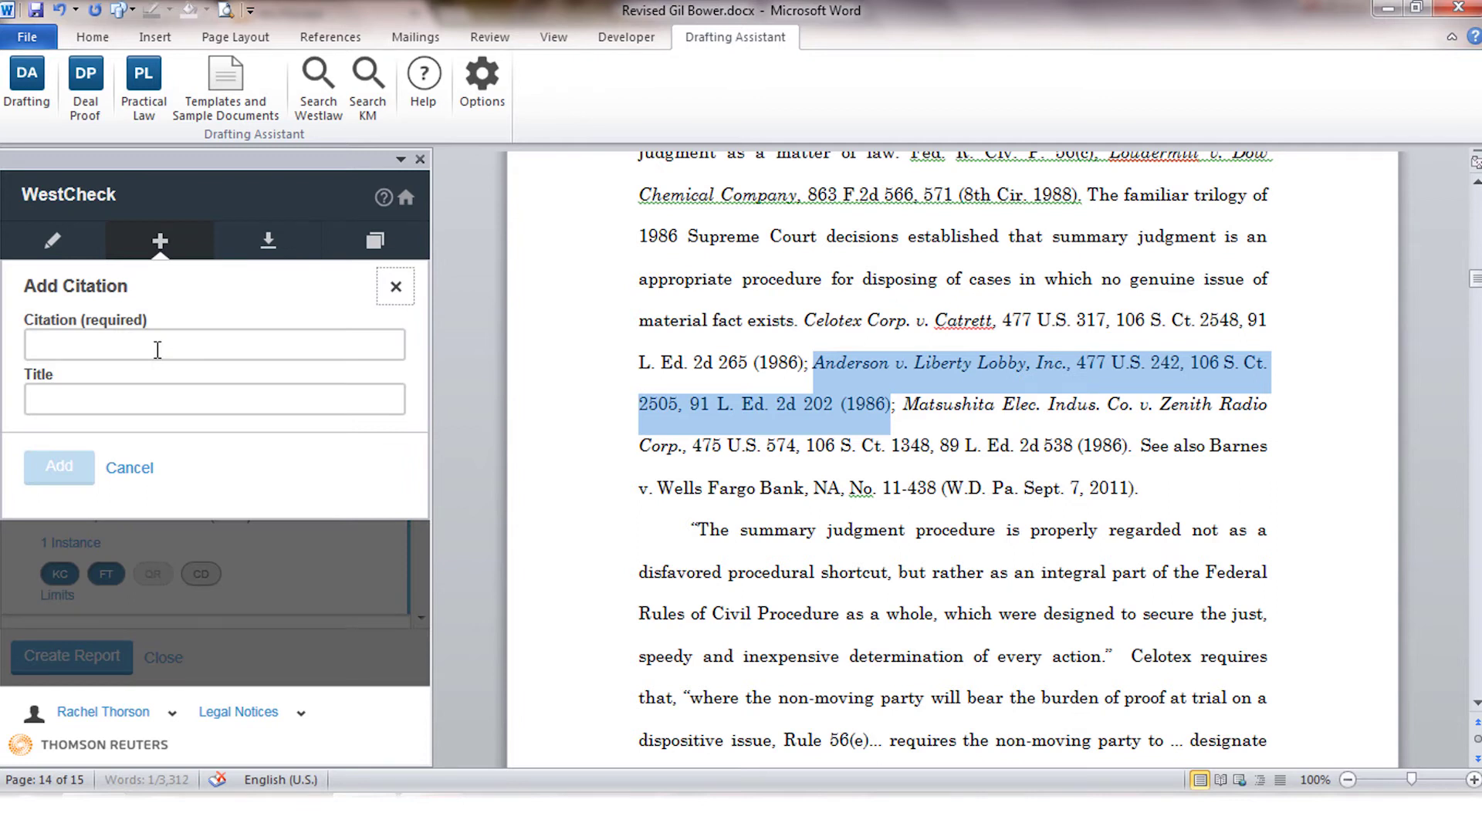
# - Close the Add Citation form without adding a citation
pyautogui.click(157, 349)
pyautogui.click(274, 252)
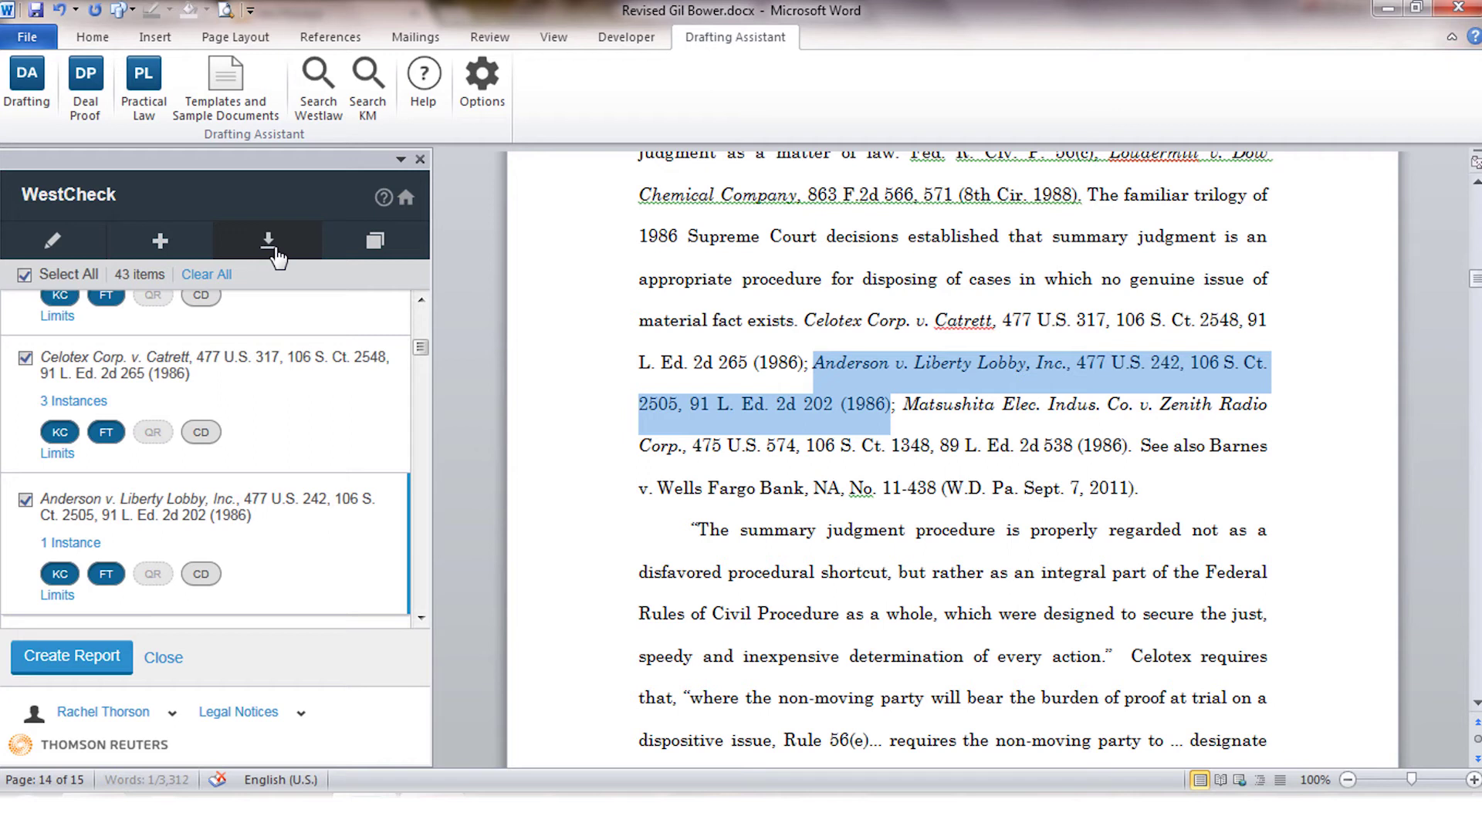
pyautogui.click(385, 253)
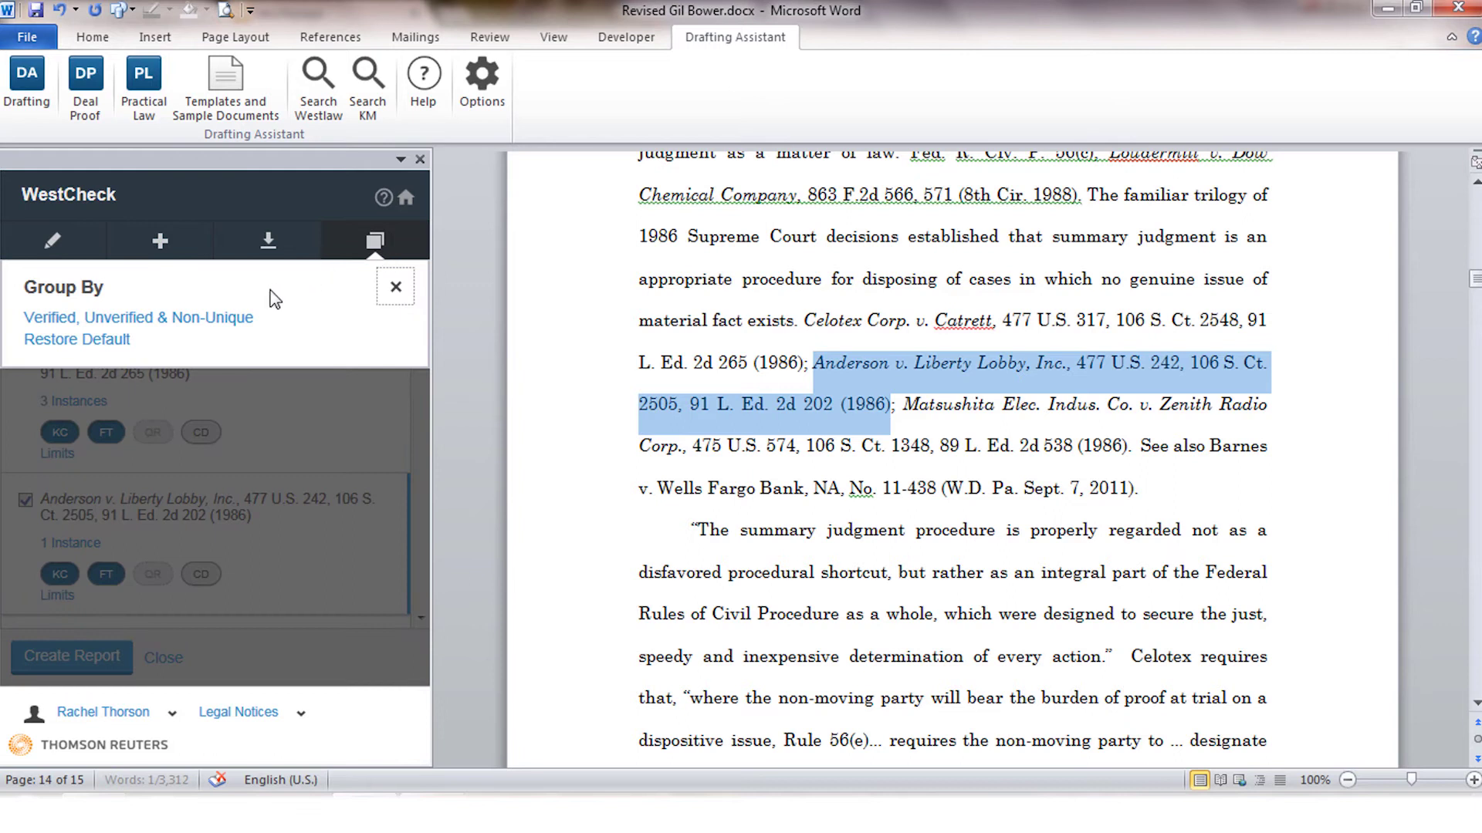
pyautogui.click(234, 328)
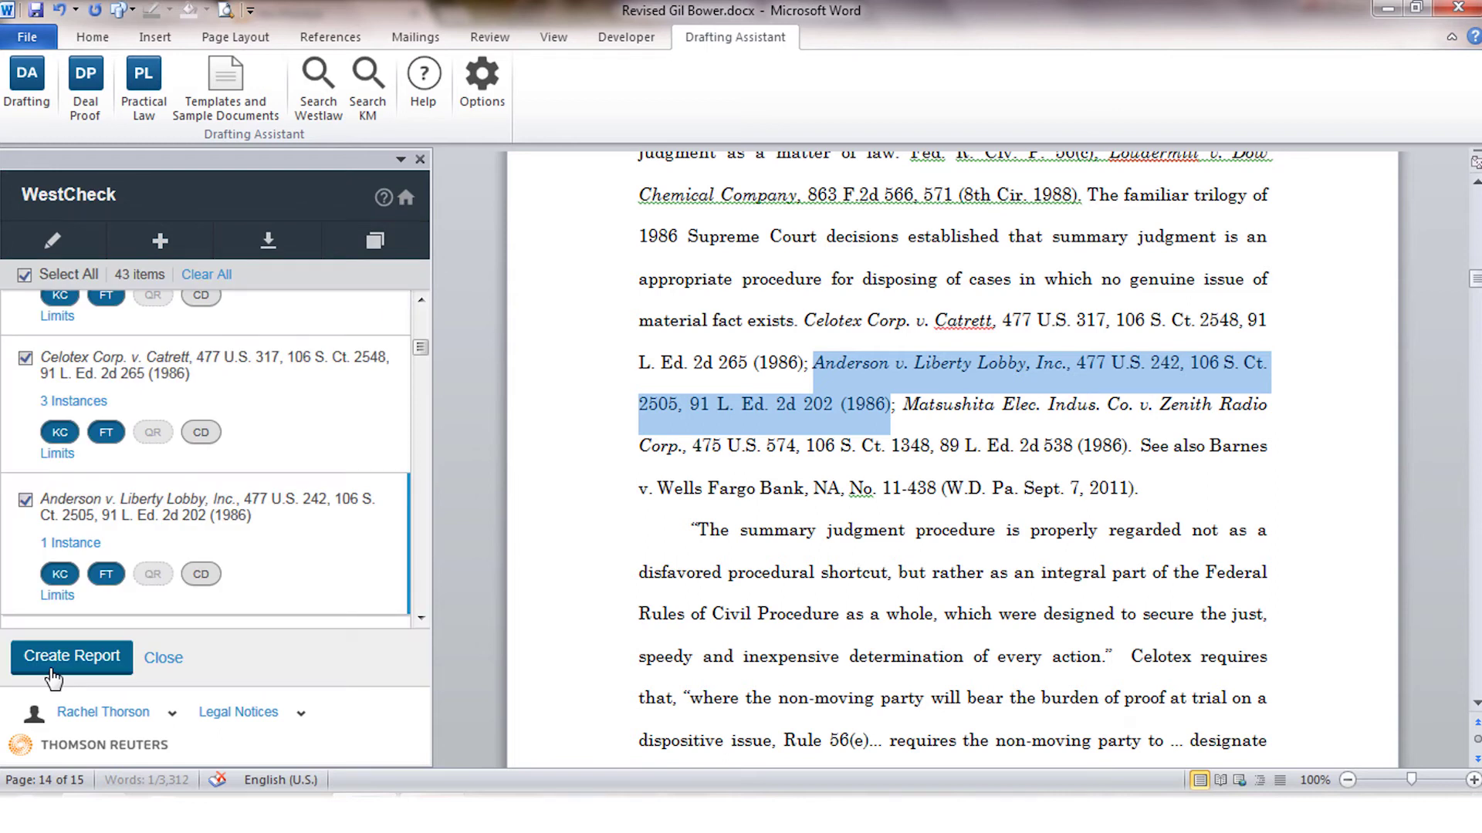
pyautogui.click(51, 673)
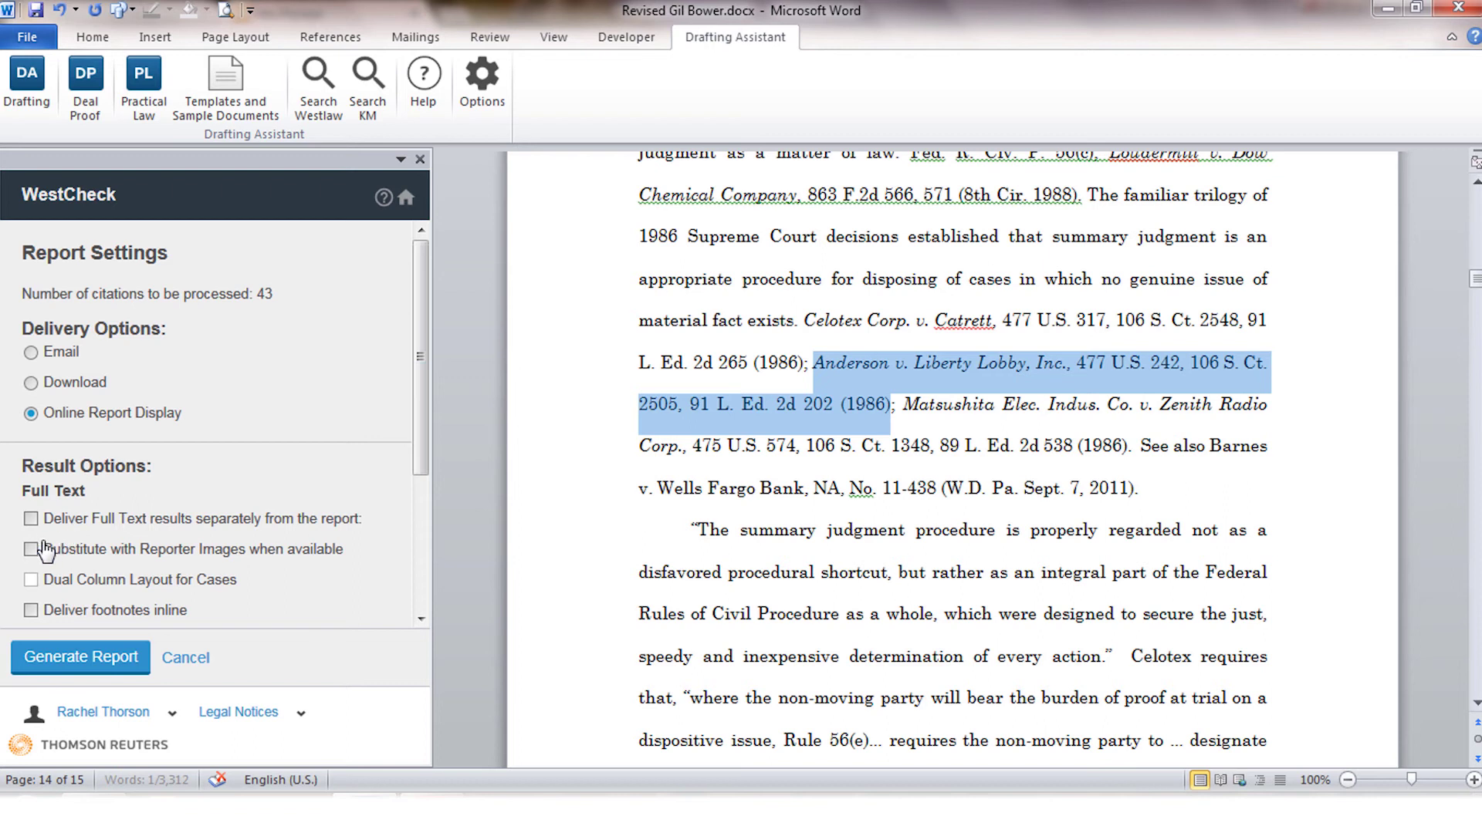
# - Generate the WestCheck report with full-text results delivered separately as PDFs
pyautogui.click(31, 522)
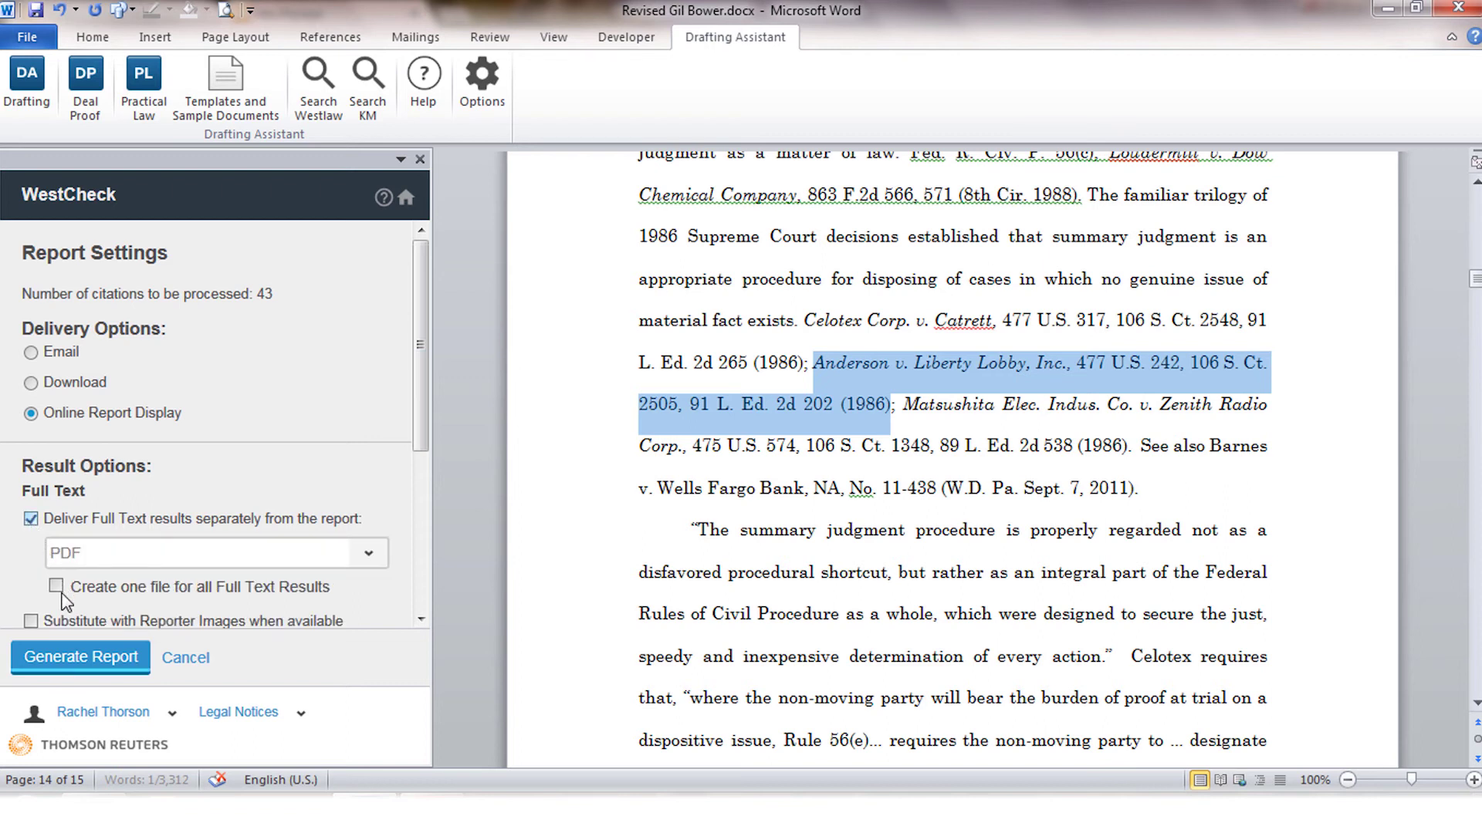
pyautogui.scroll(-3, 424, 623)
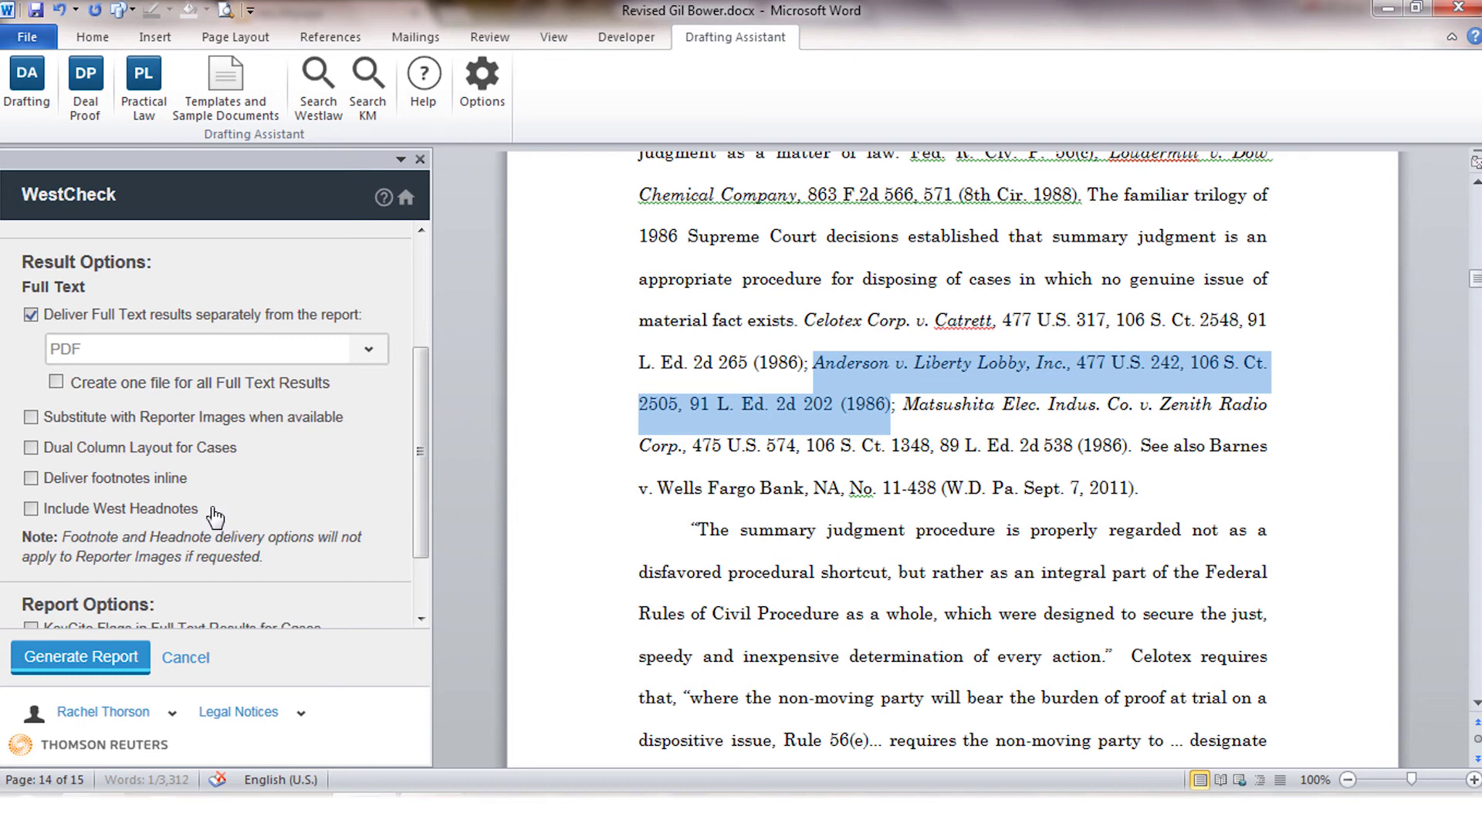
pyautogui.scroll(-2, 231, 532)
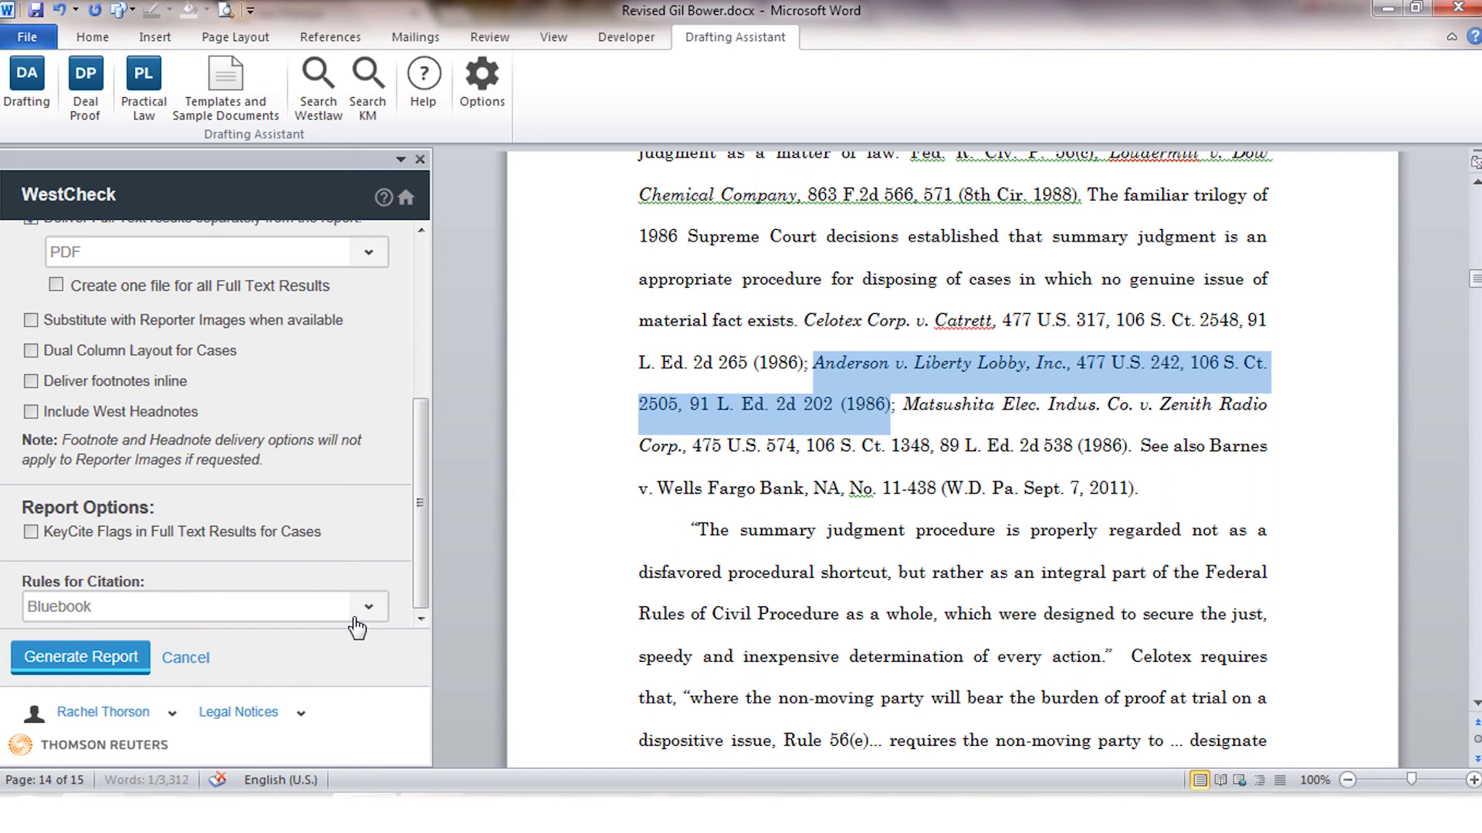
pyautogui.click(143, 655)
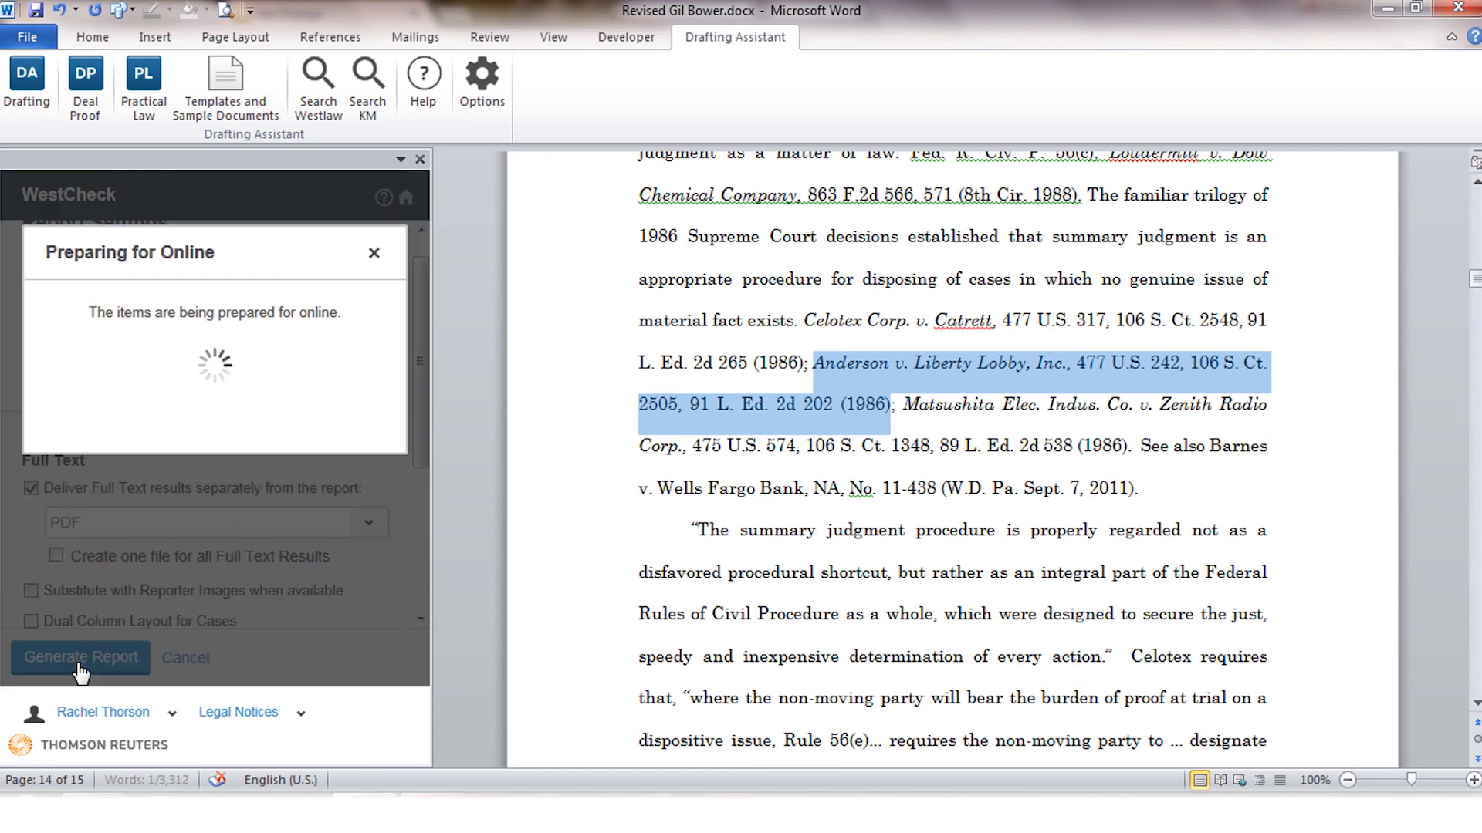
# - Download and open the combined full-text file of the 43 cases
pyautogui.click(228, 423)
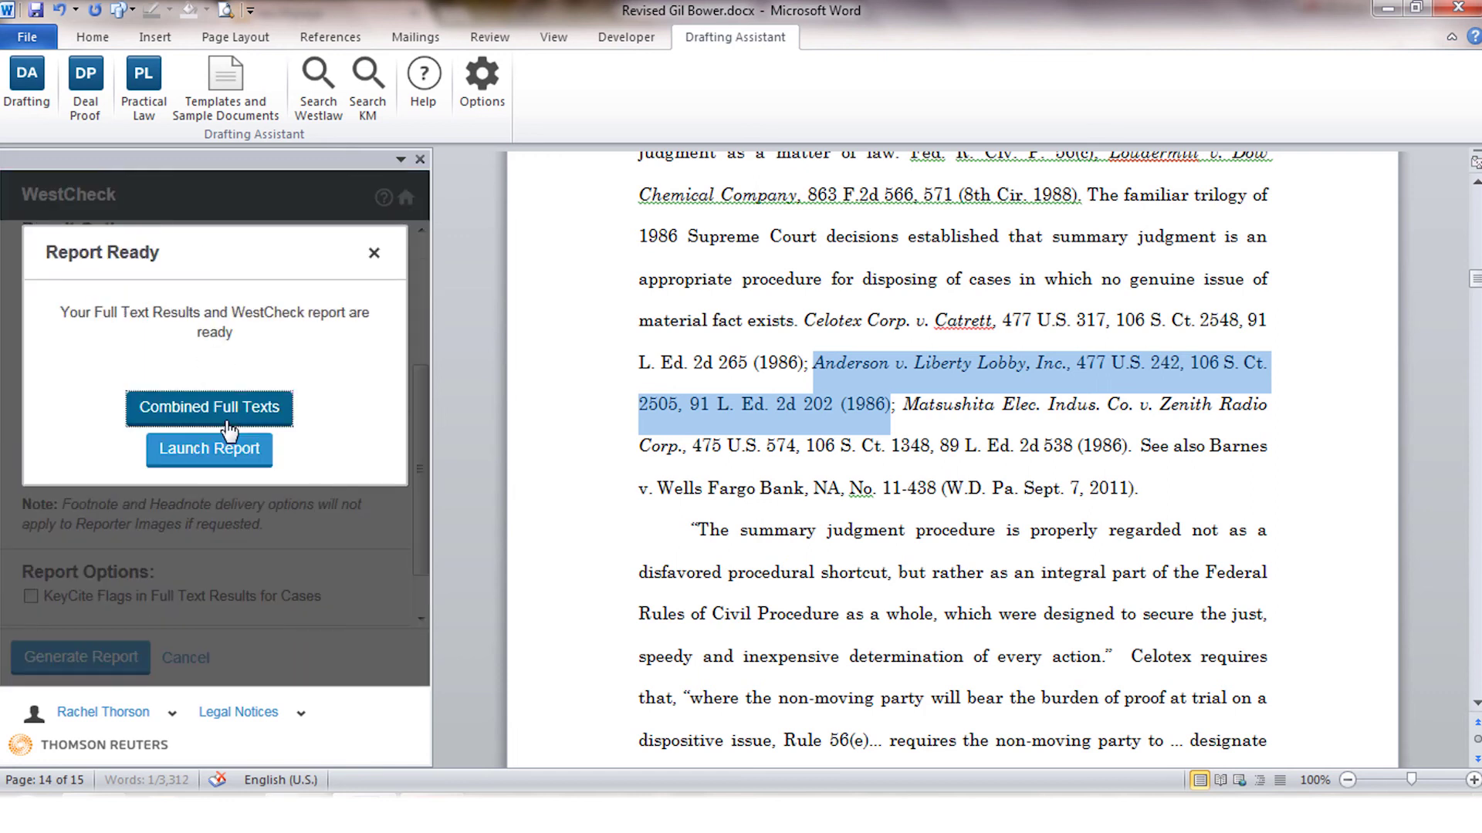
pyautogui.click(721, 422)
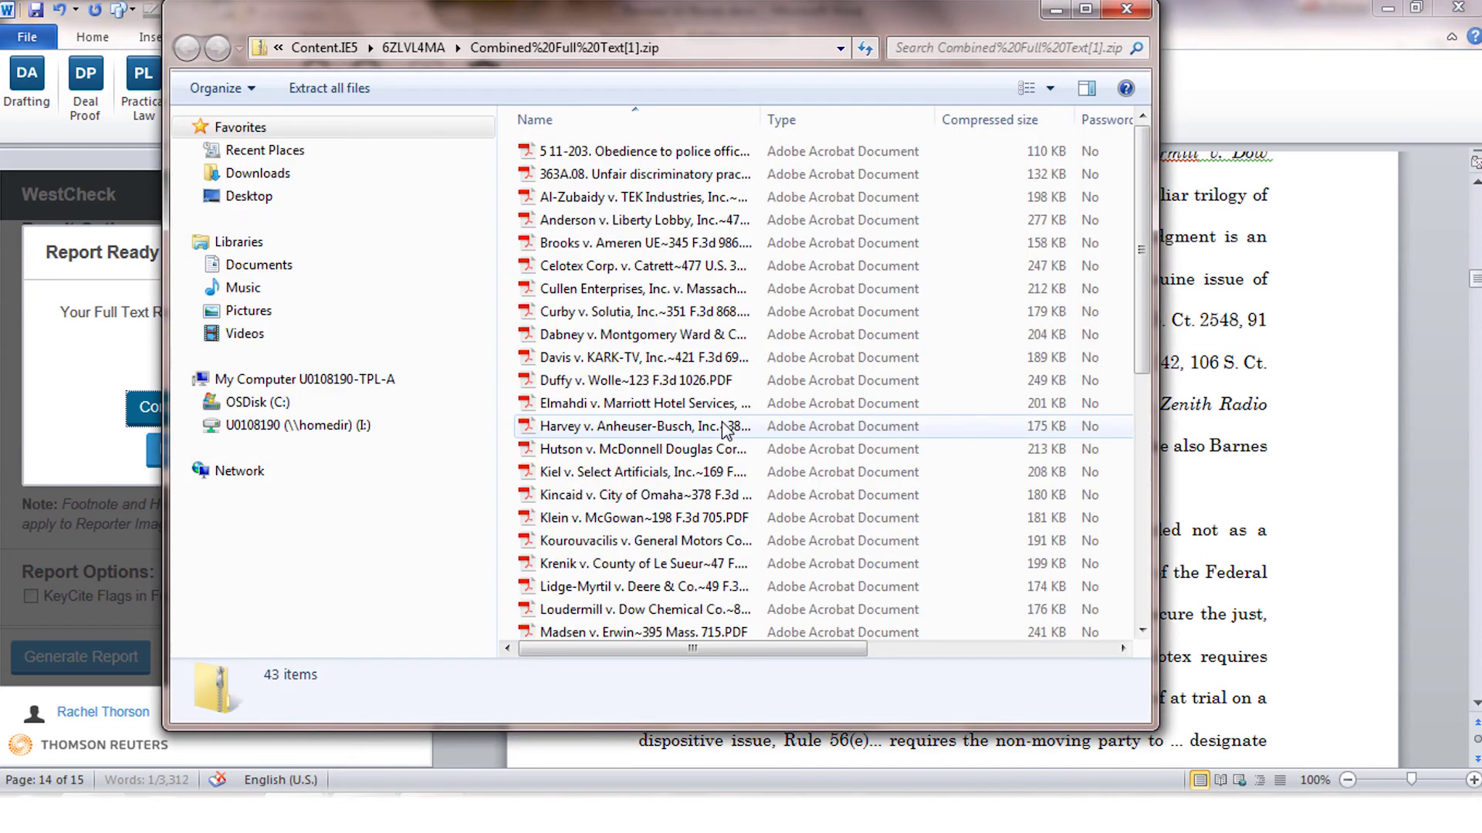
pyautogui.click(106, 451)
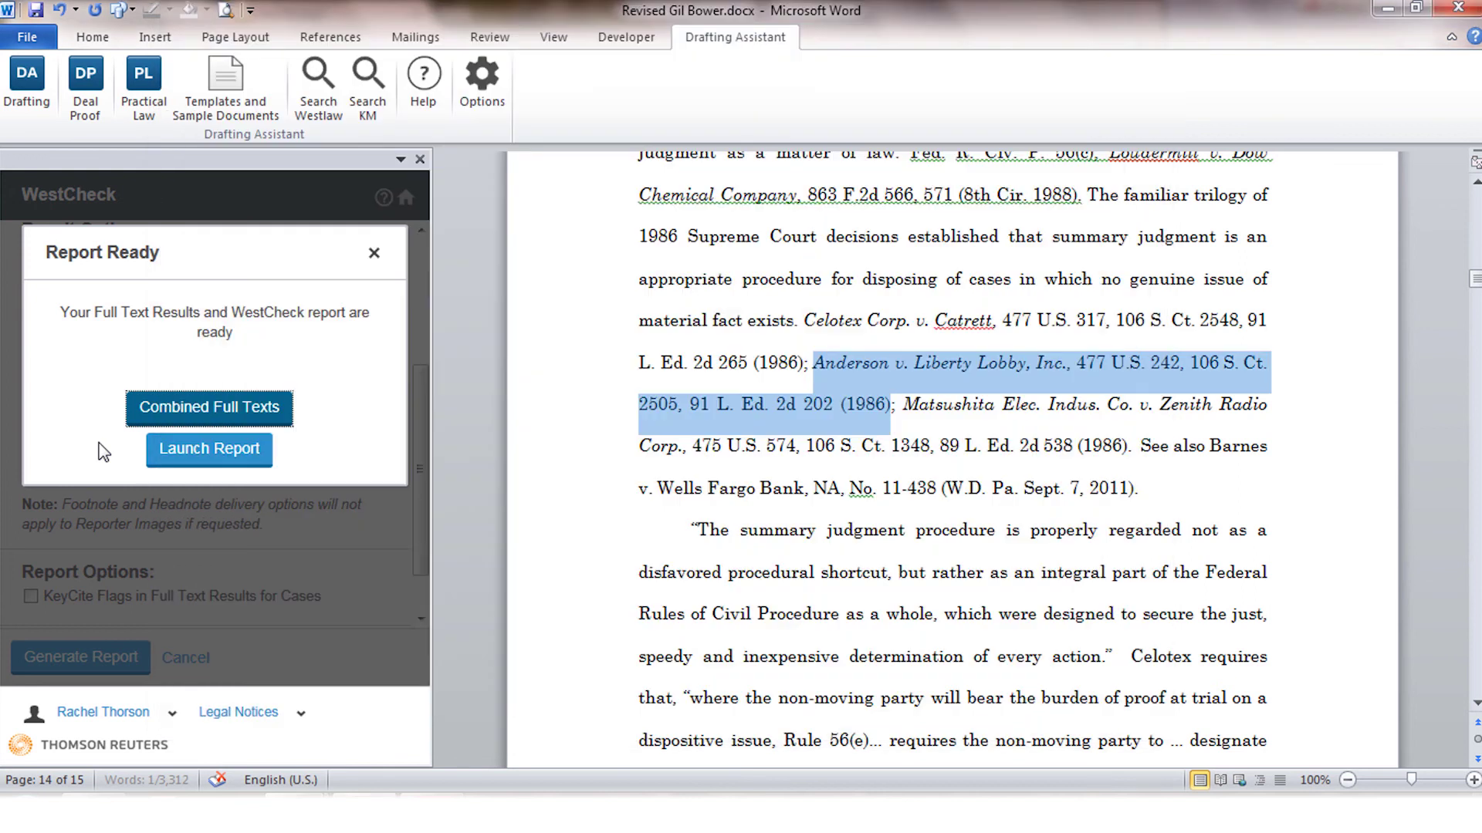
# - Launch the online WestCheck report and review its KeyCite and QuoteRight summary table
pyautogui.click(191, 455)
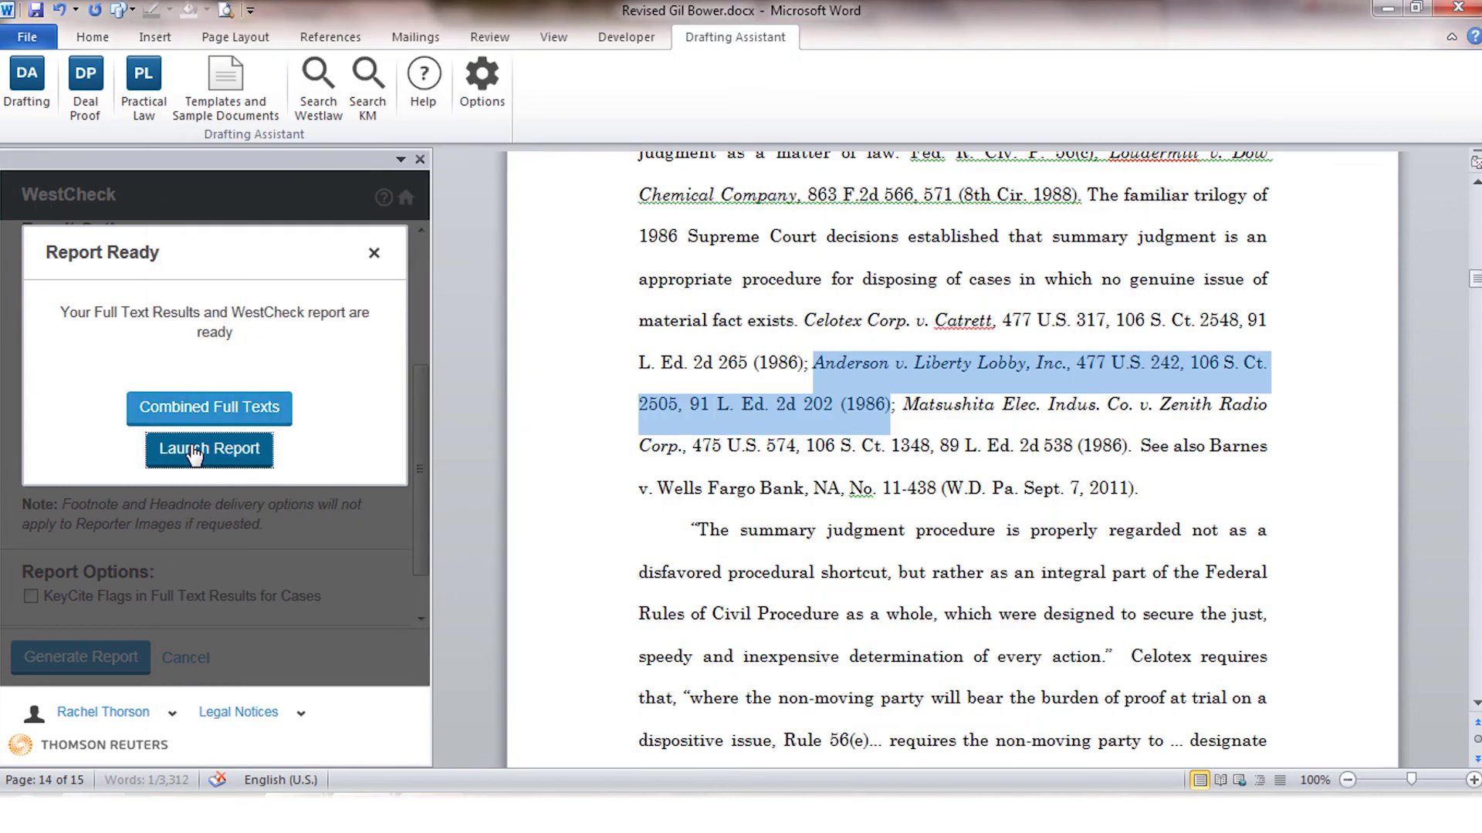
pyautogui.scroll(-2, 1003, 406)
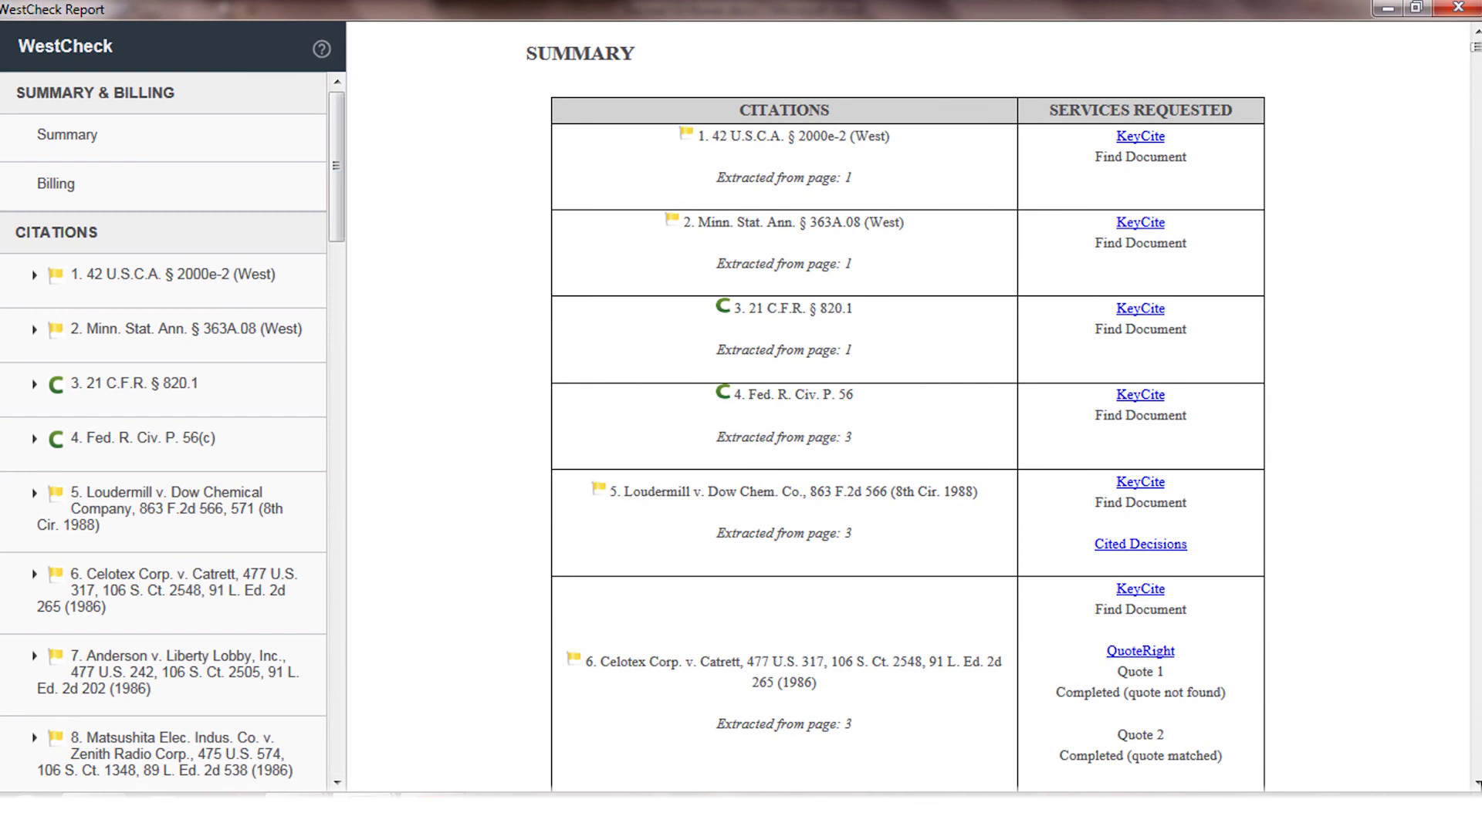
pyautogui.scroll(-3, 907, 406)
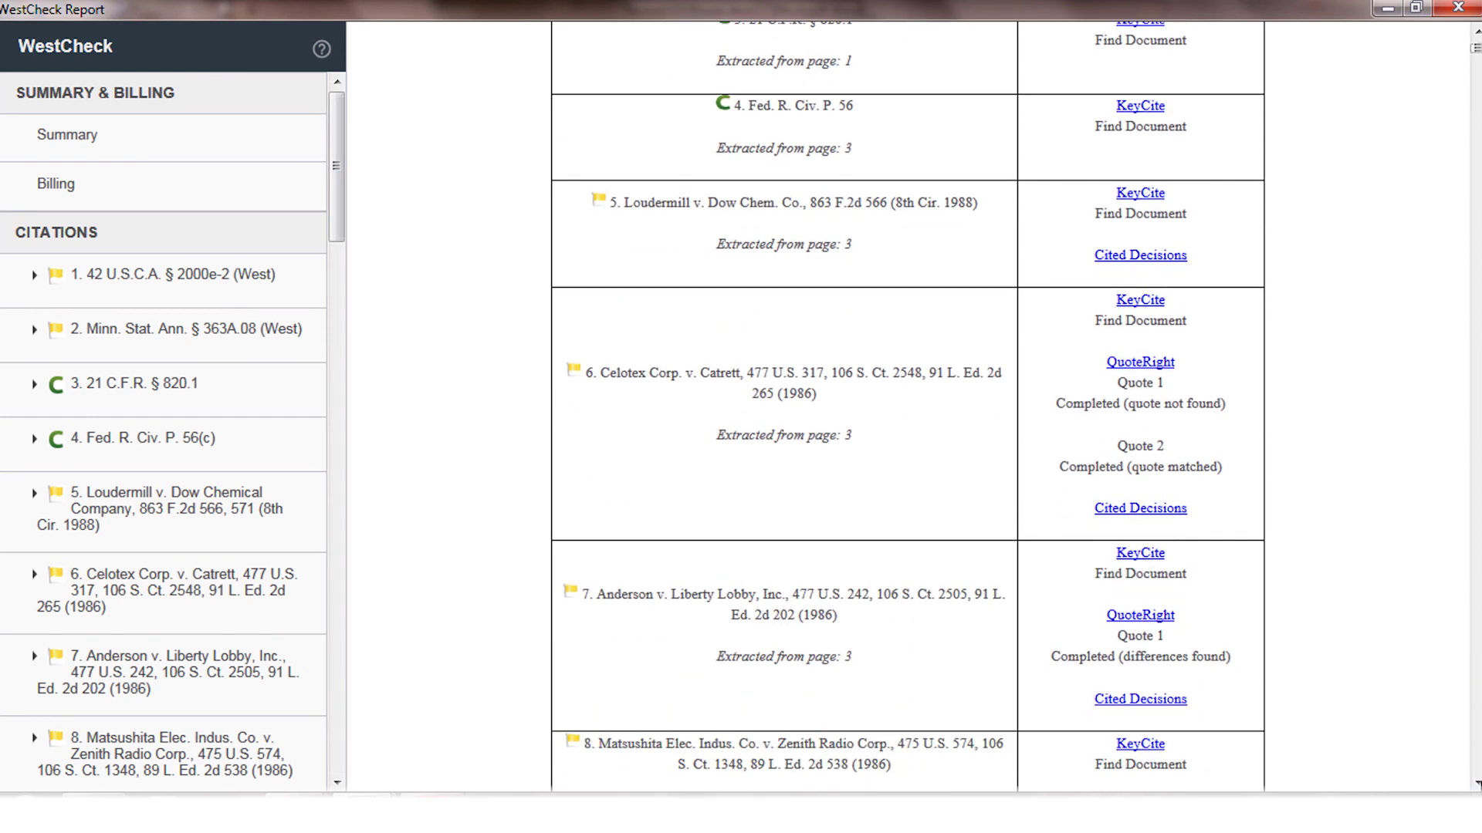
# - Review Celotex's KeyCite results and QuoteRight checks: one quotation not found, one matching Westlaw exactly
pyautogui.click(1145, 302)
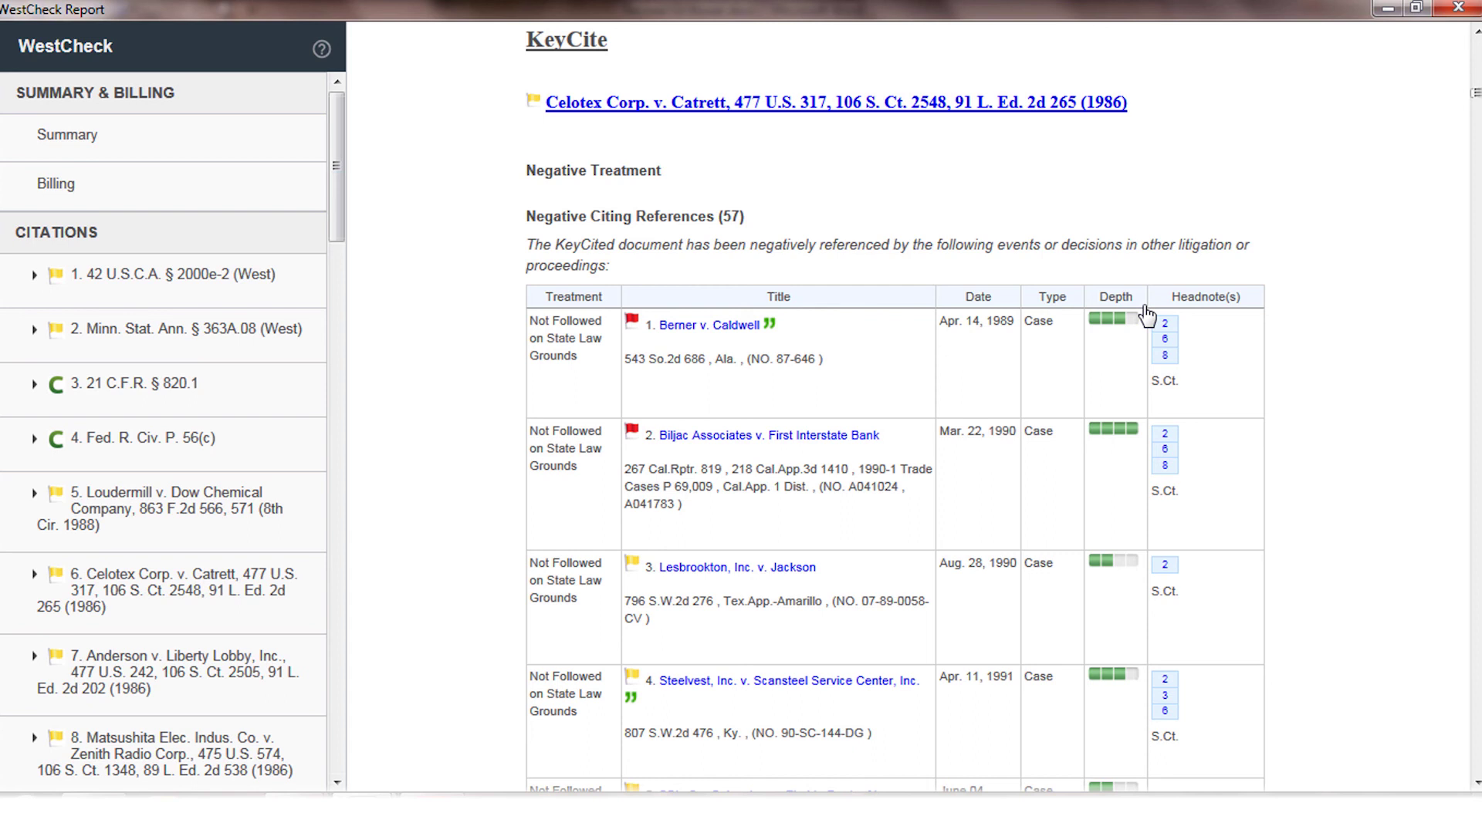
pyautogui.scroll(-10, 1146, 315)
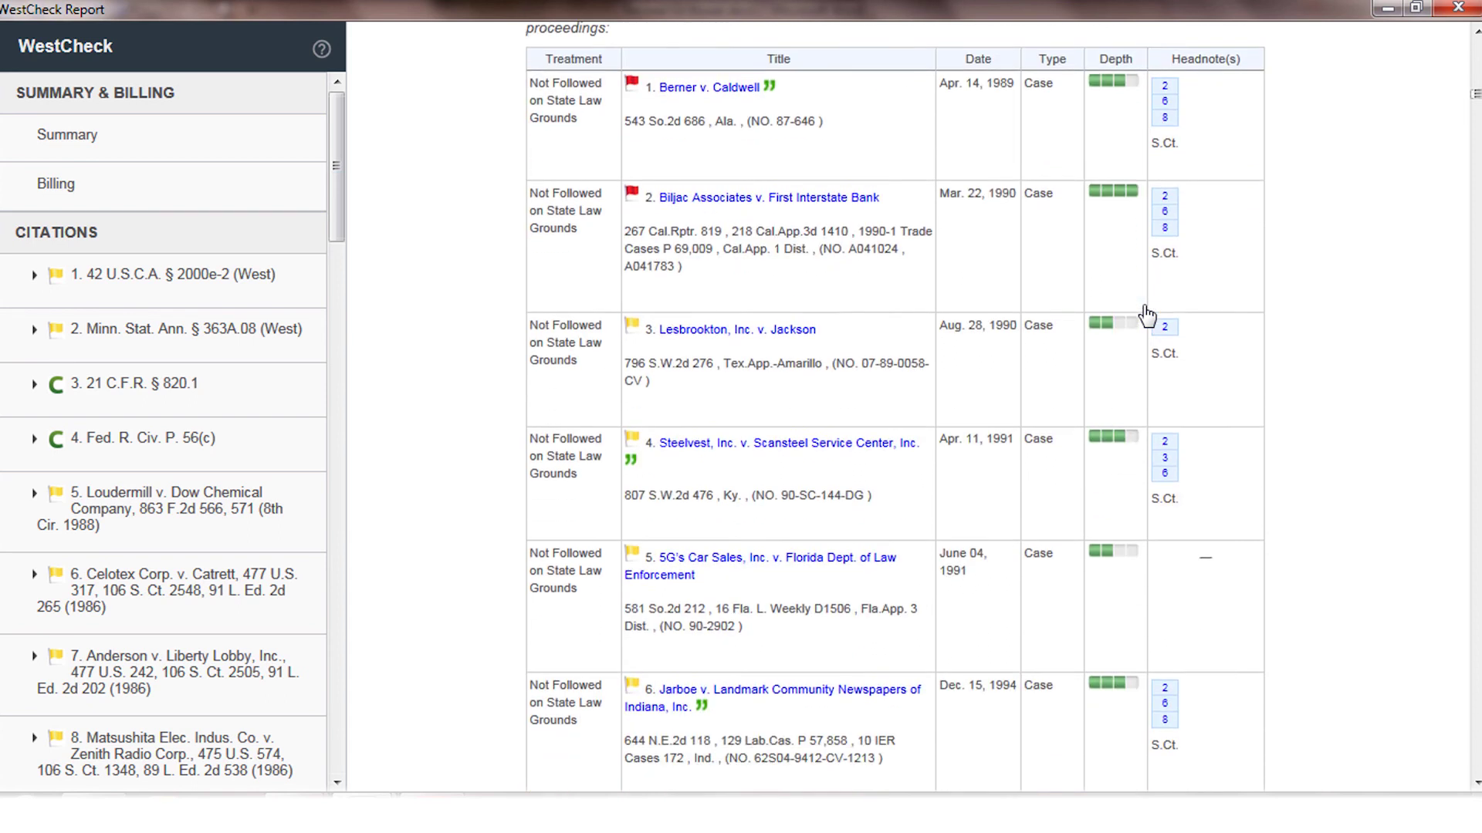
pyautogui.scroll(-13, 1146, 315)
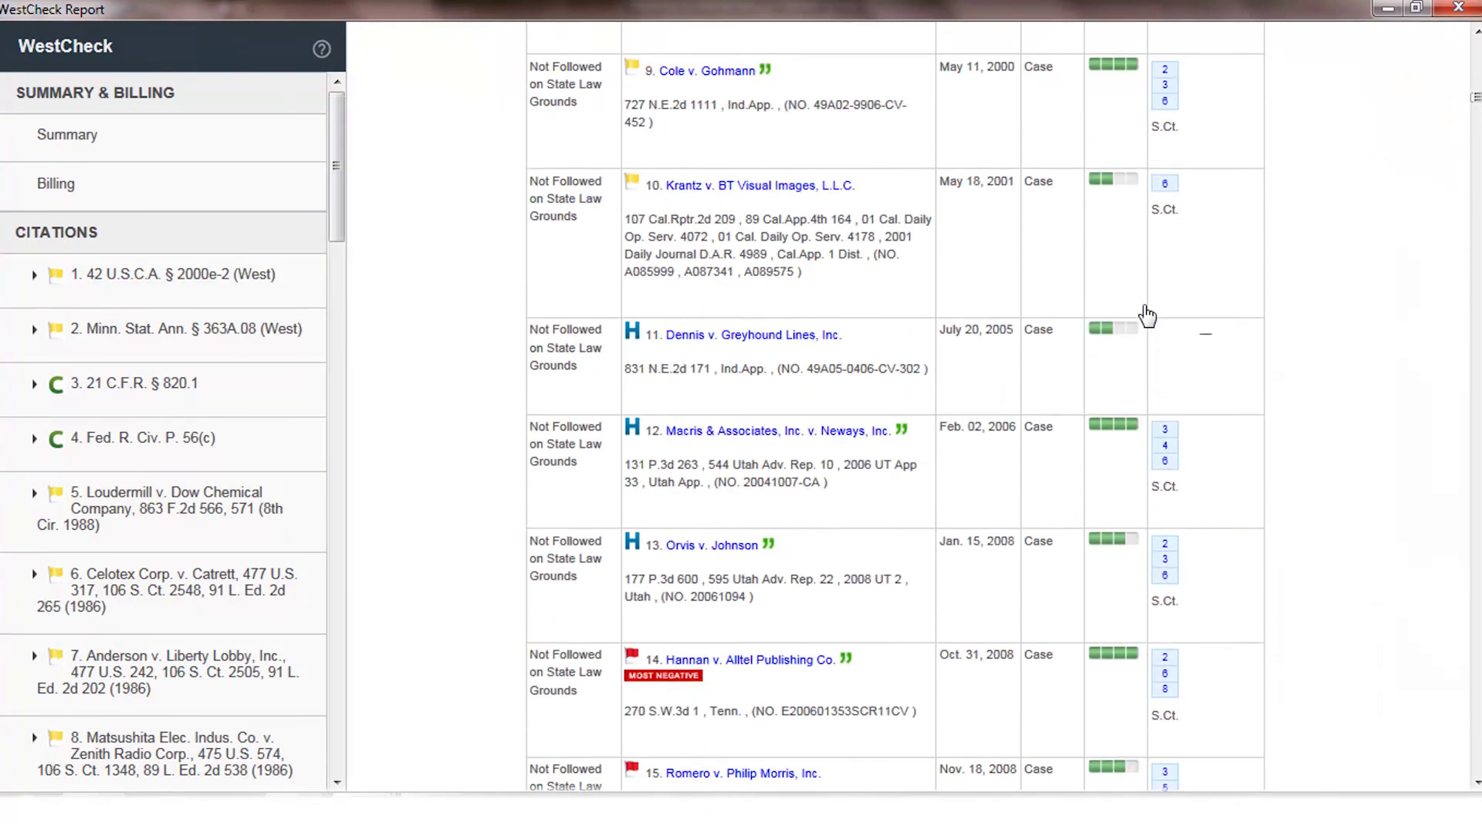
pyautogui.scroll(-13, 1147, 315)
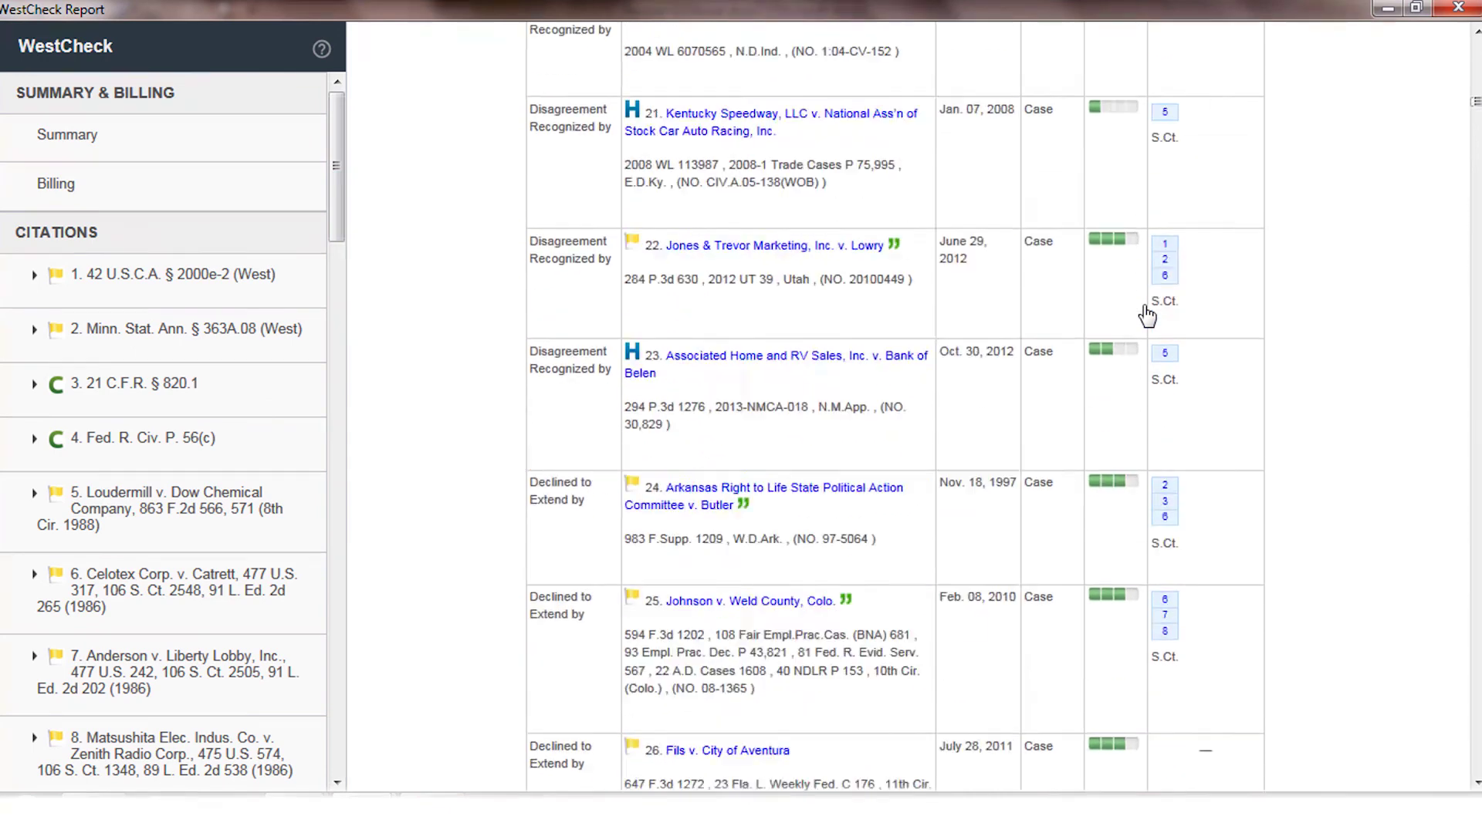
pyautogui.scroll(-20, 1147, 315)
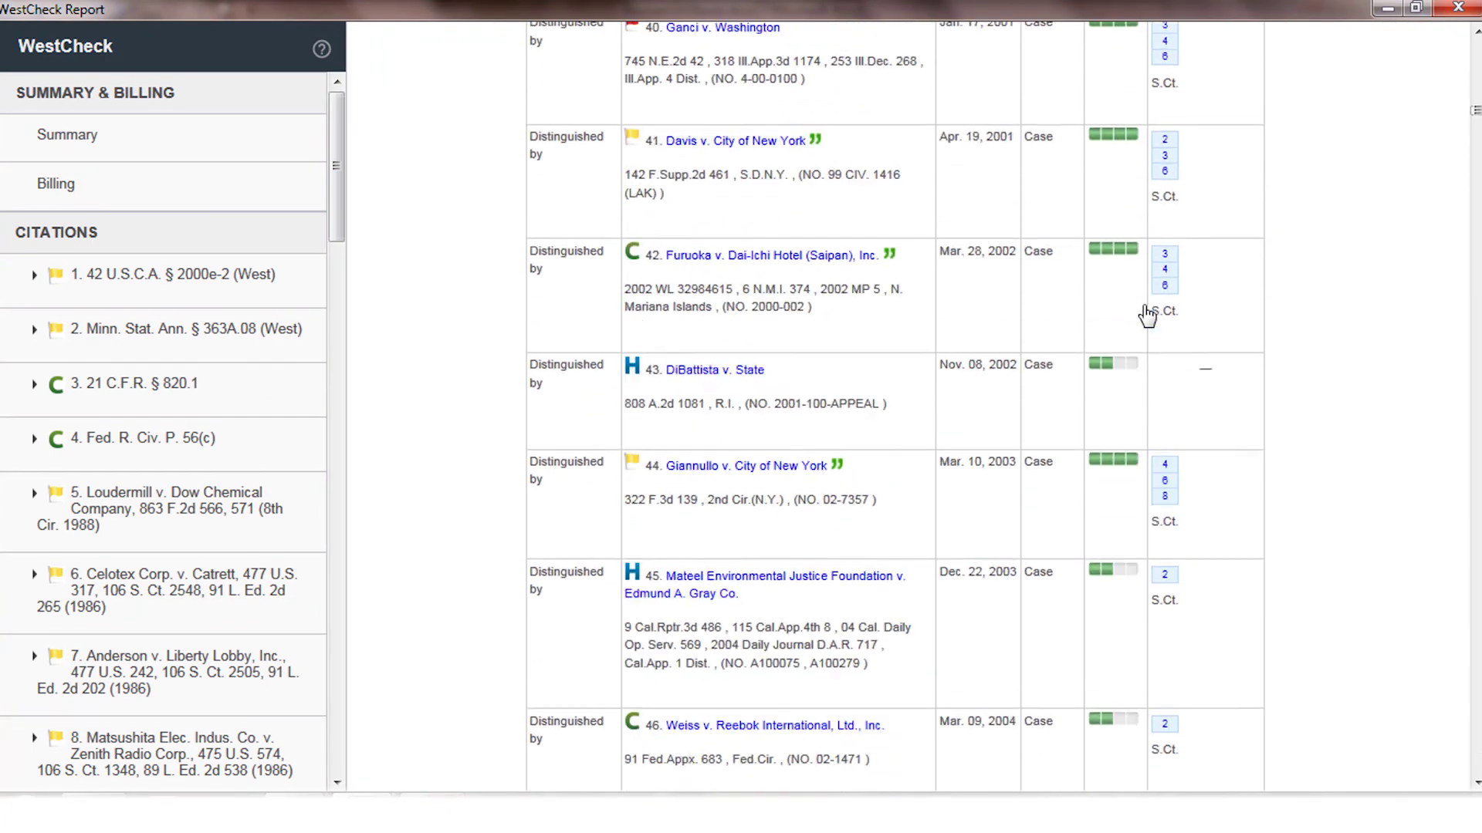
pyautogui.scroll(-7, 1146, 315)
pyautogui.scroll(2, 1147, 315)
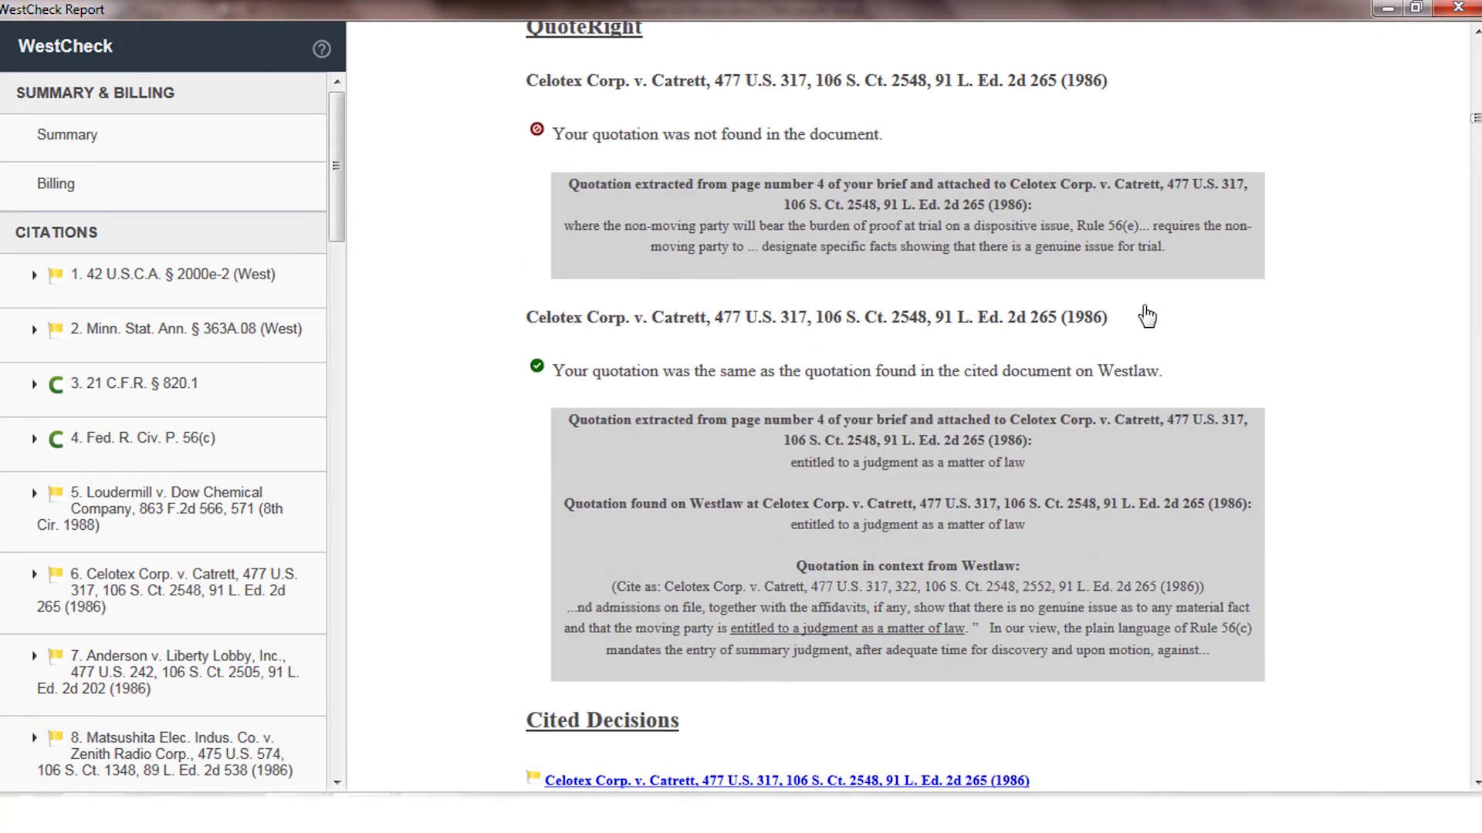